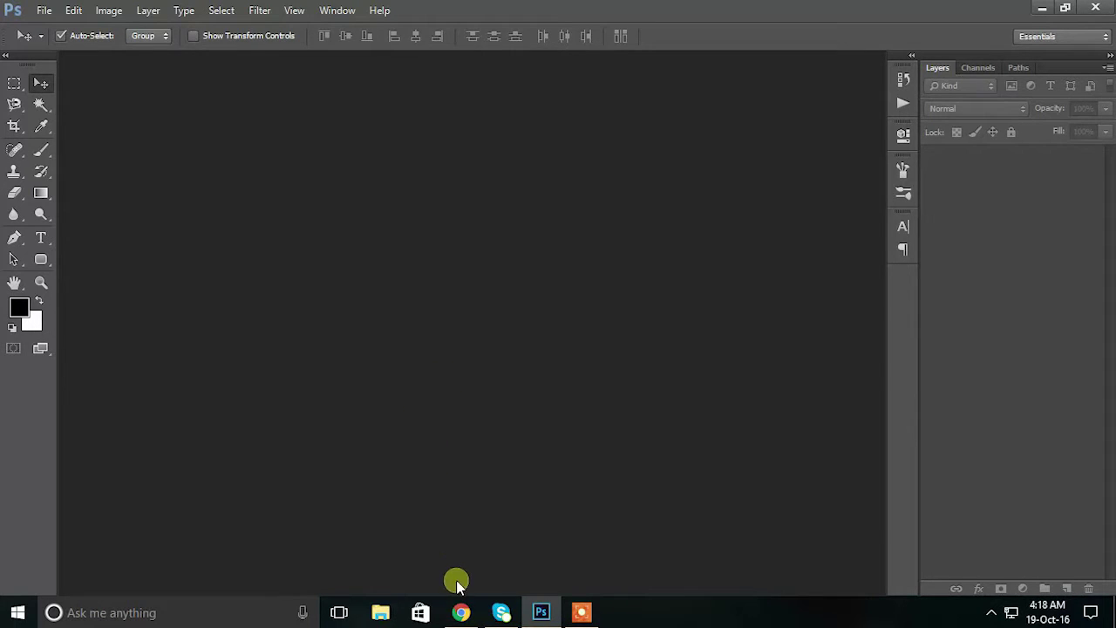
Download the Pixabay fashion model photo at L size (1275×1920), then open This PC
click(460, 613)
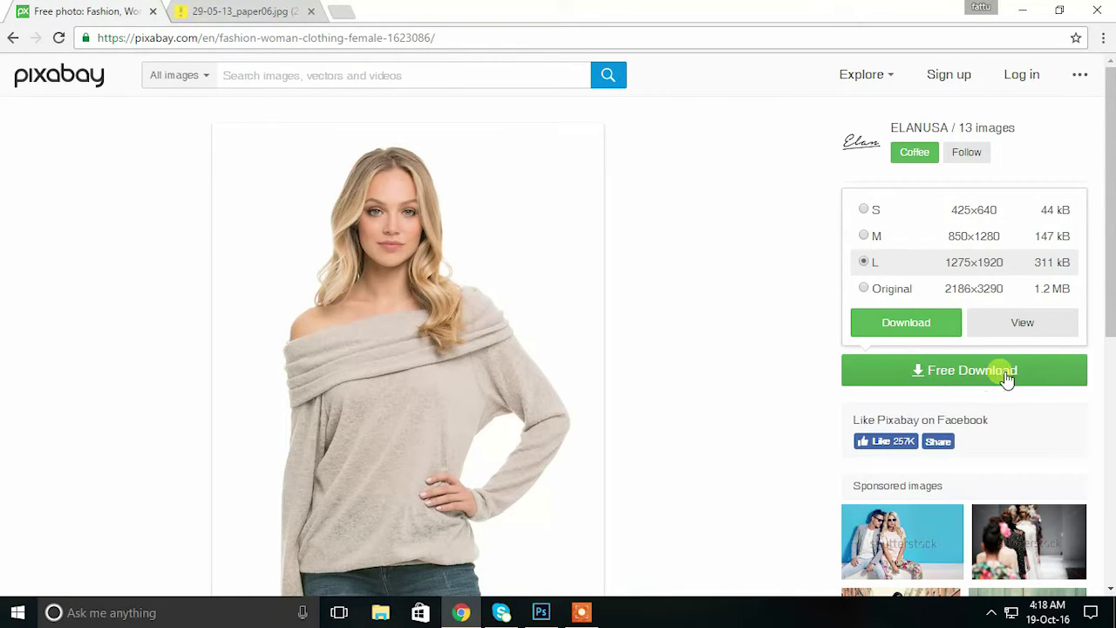
click(924, 373)
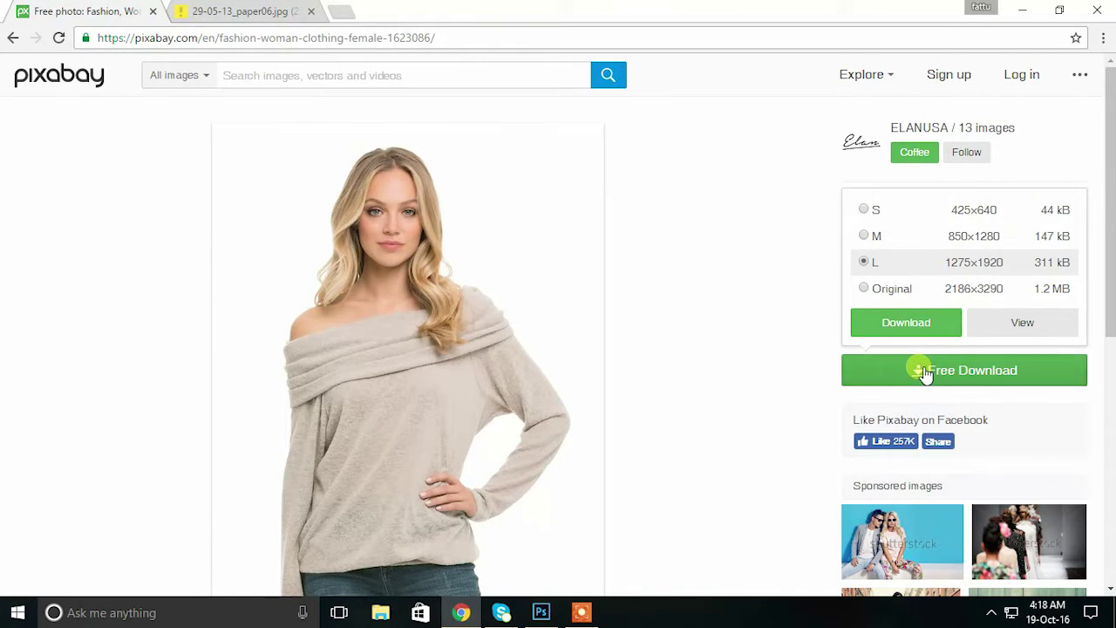
click(923, 375)
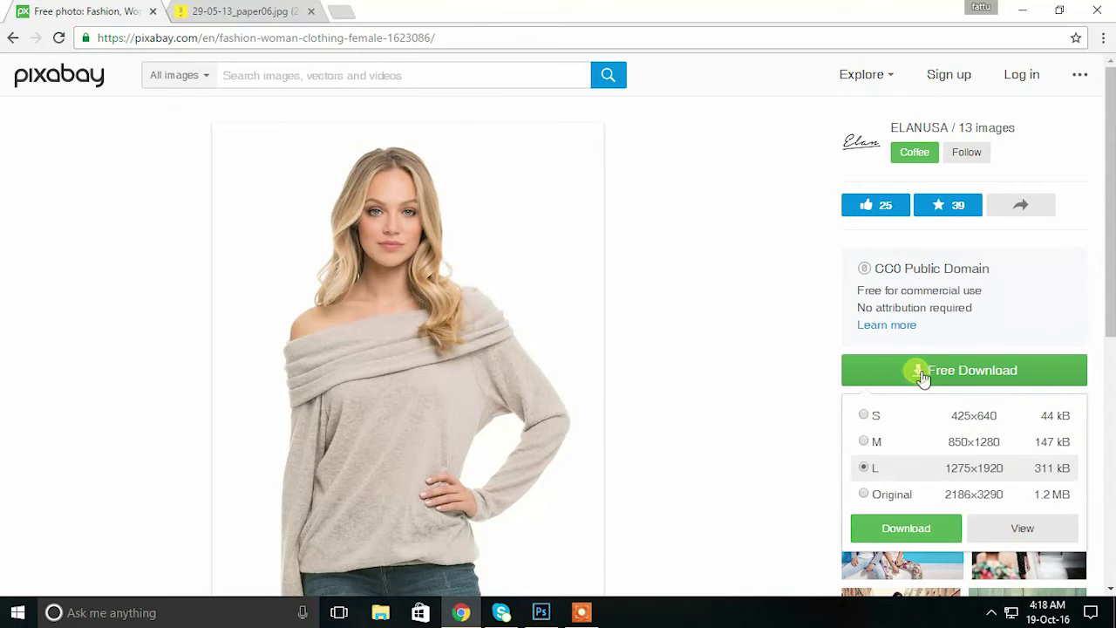
click(901, 528)
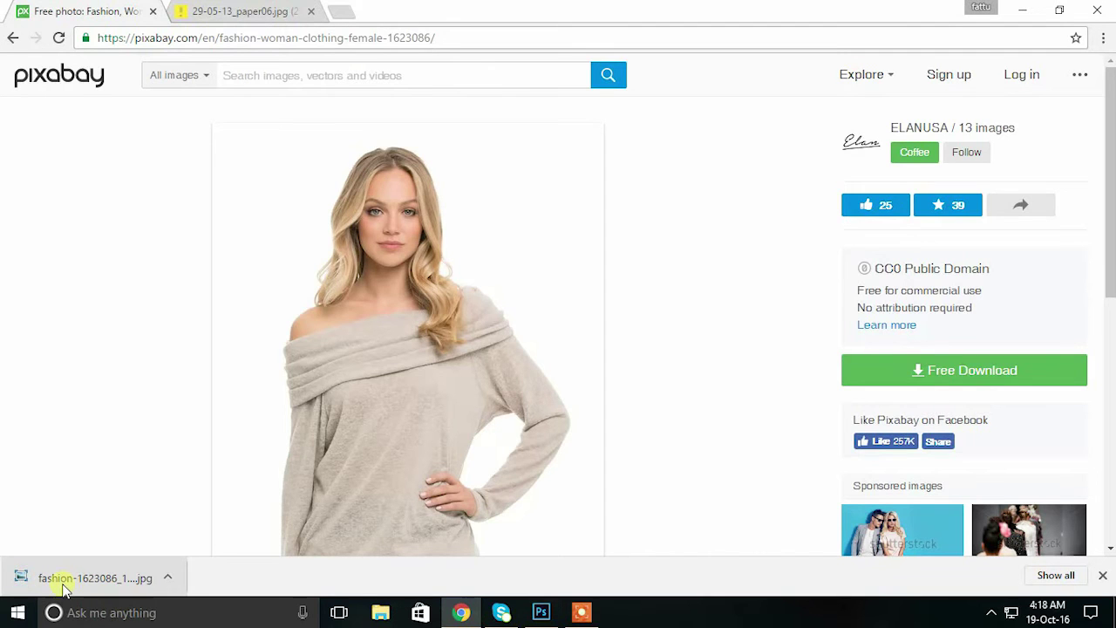
key(super)
click(374, 216)
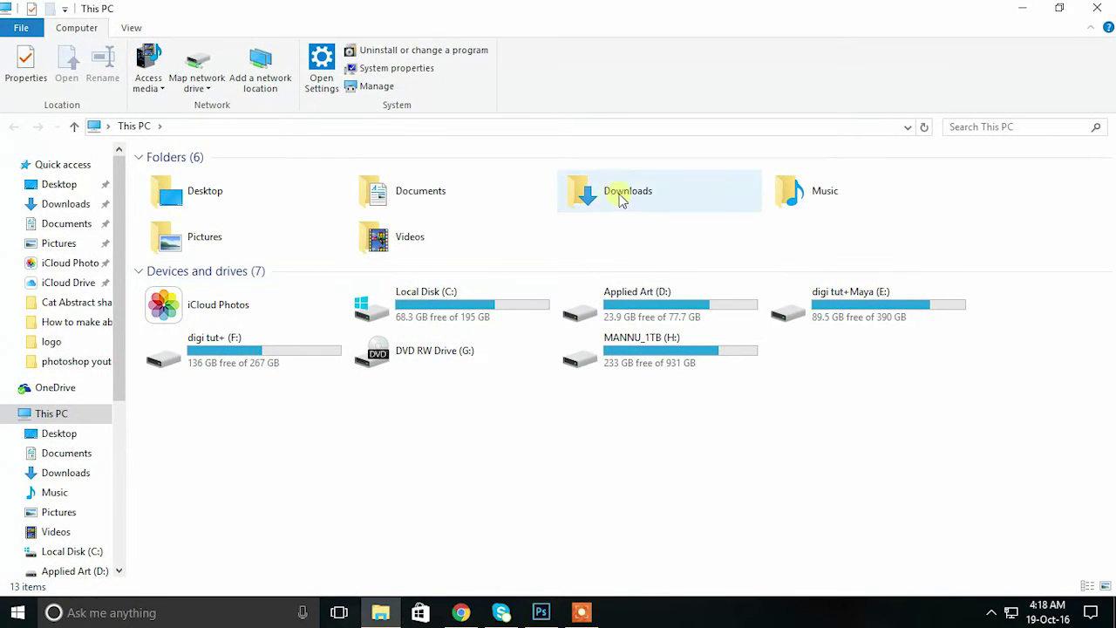
Drag fashion-1623086_1920.jpg from Downloads onto the Photoshop canvas to open it
double_click(603, 200)
click(174, 209)
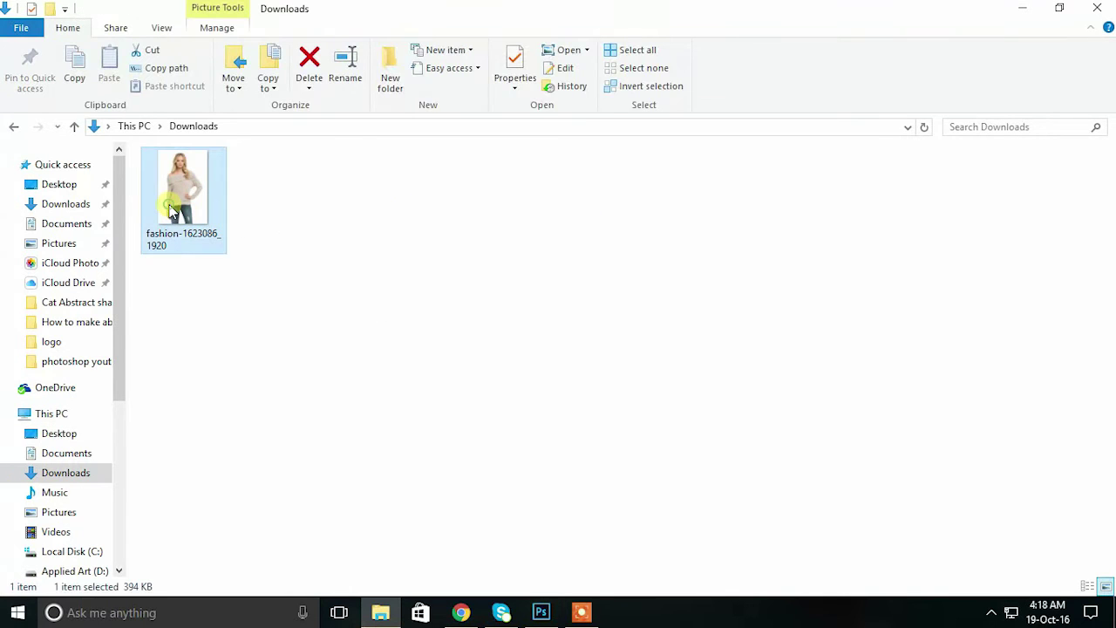
drag(175, 194, 543, 616)
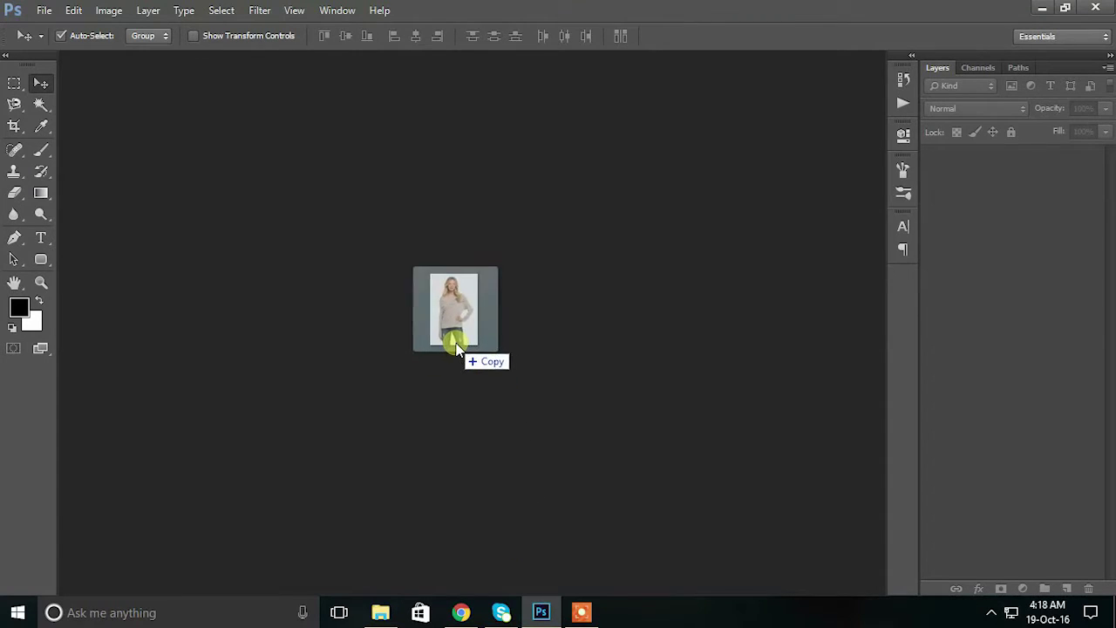
drag(542, 616, 450, 319)
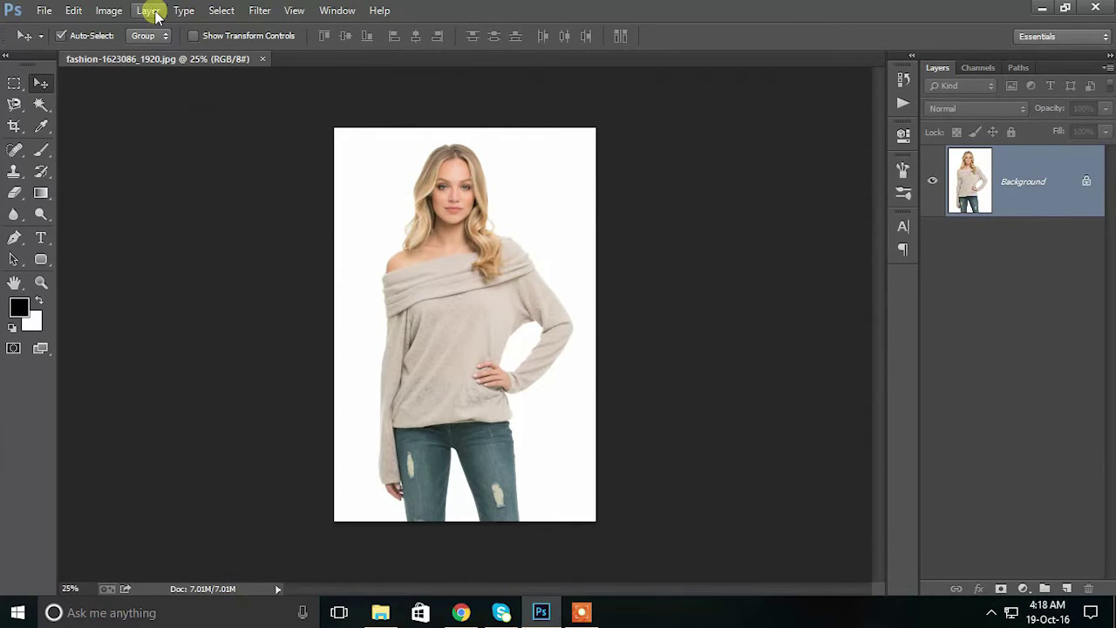
Duplicate the Background layer as a new layer named 'model'
click(150, 10)
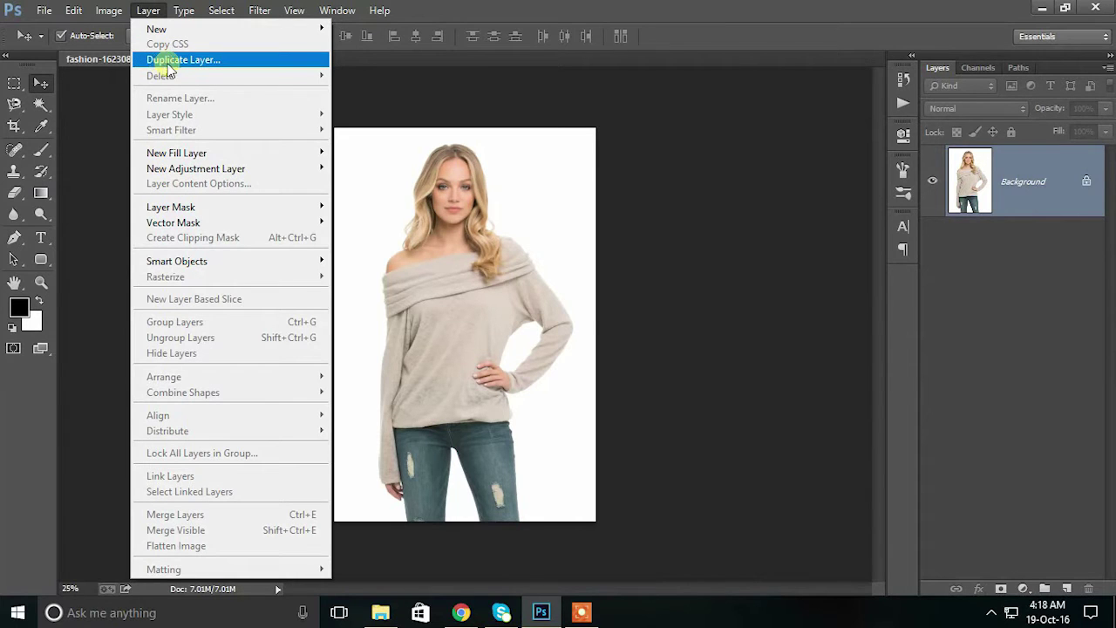
click(205, 62)
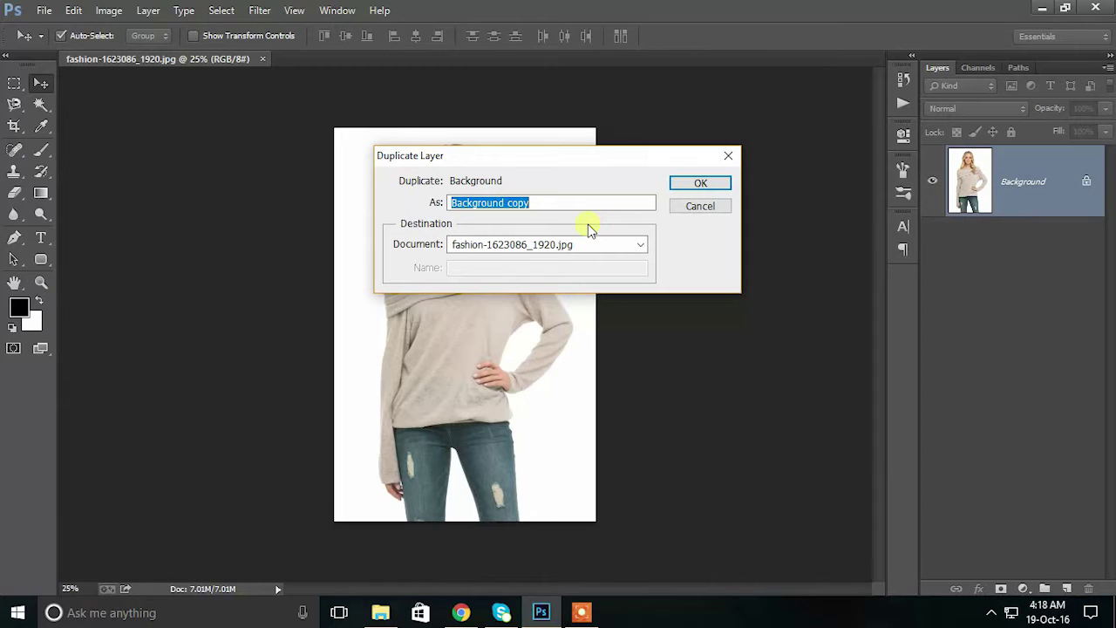
text(model)
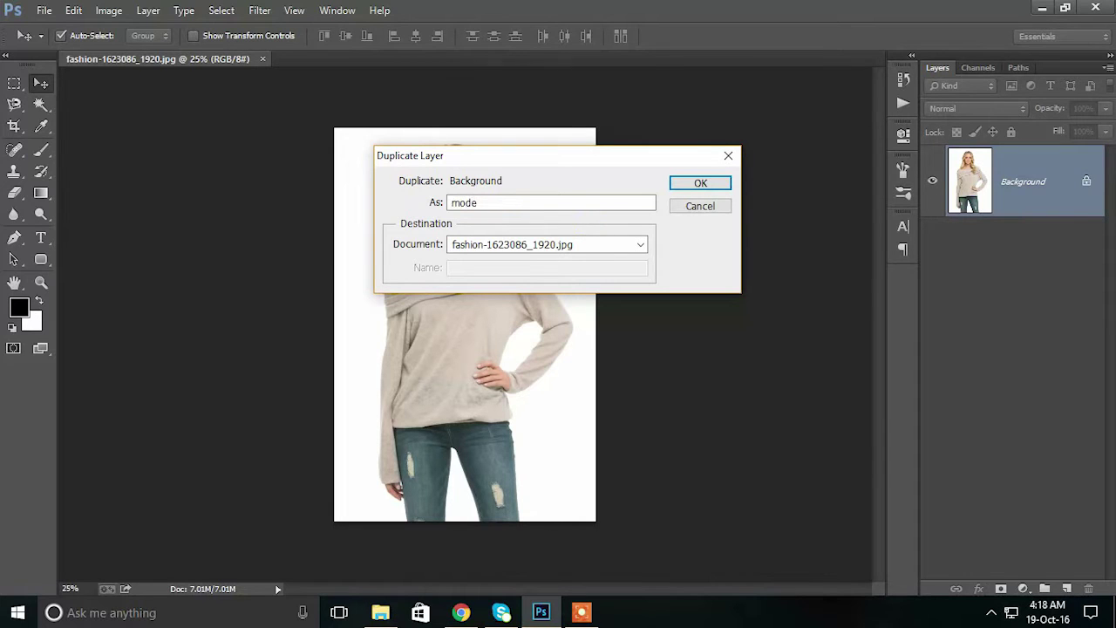
click(699, 186)
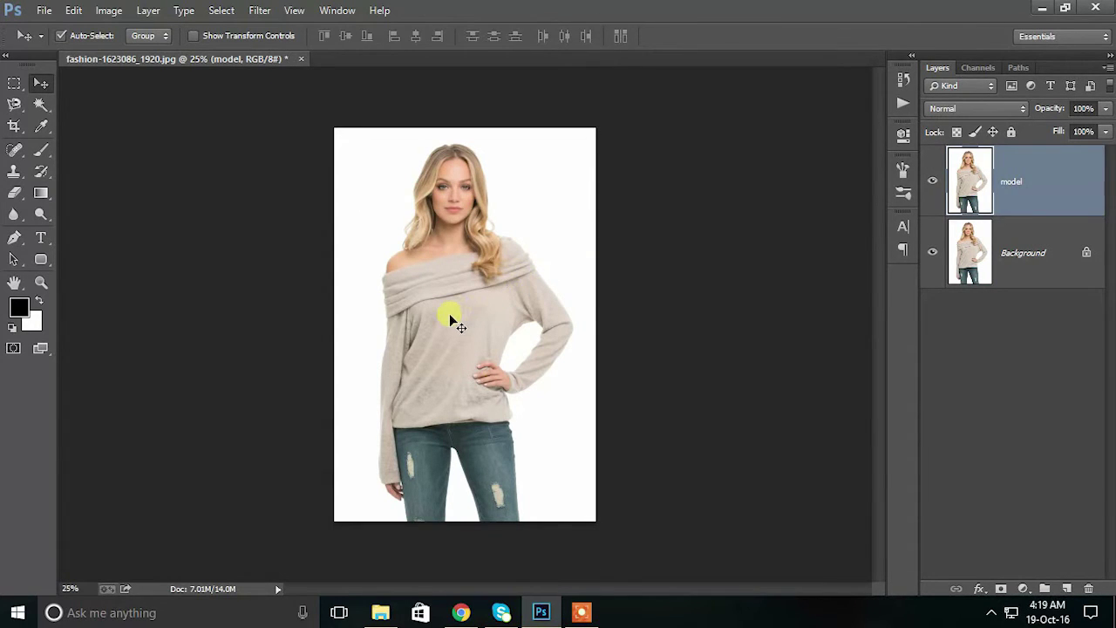
Desaturate the model layer to grayscale
click(110, 12)
mouse_move(134, 53)
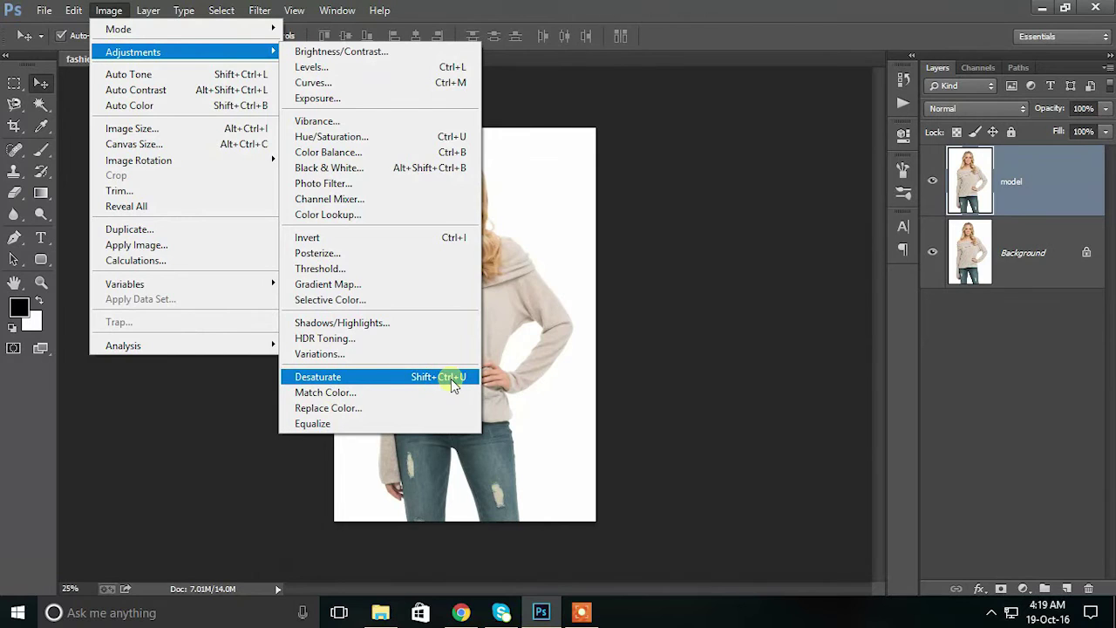
click(451, 378)
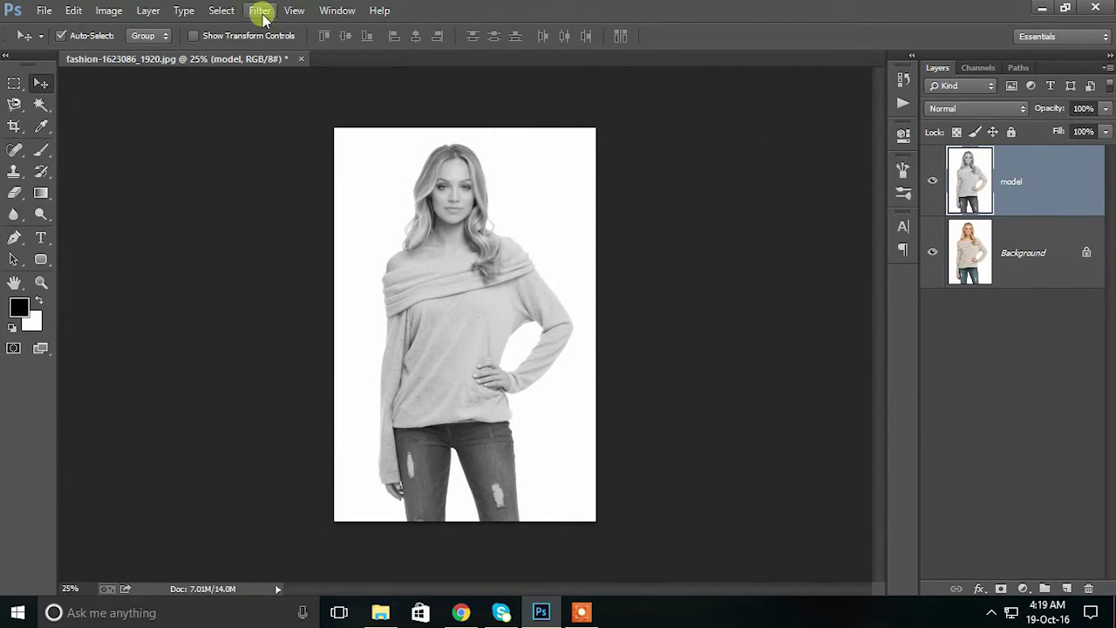
click(148, 10)
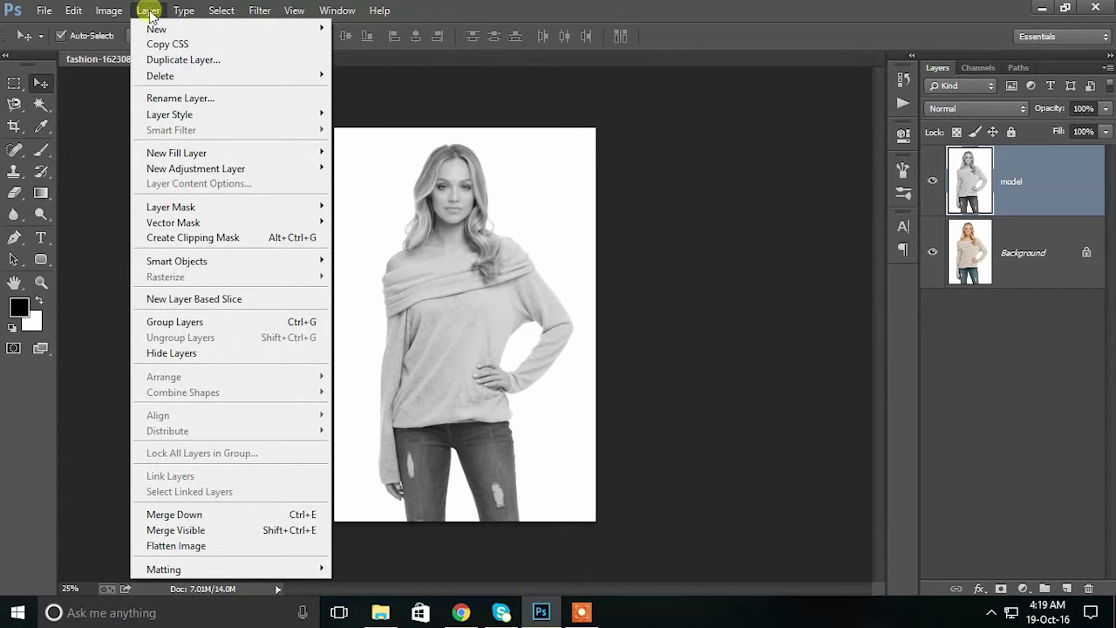
Duplicate model as 'model copy', invert it, and set its blend mode to Color Dodge
click(174, 59)
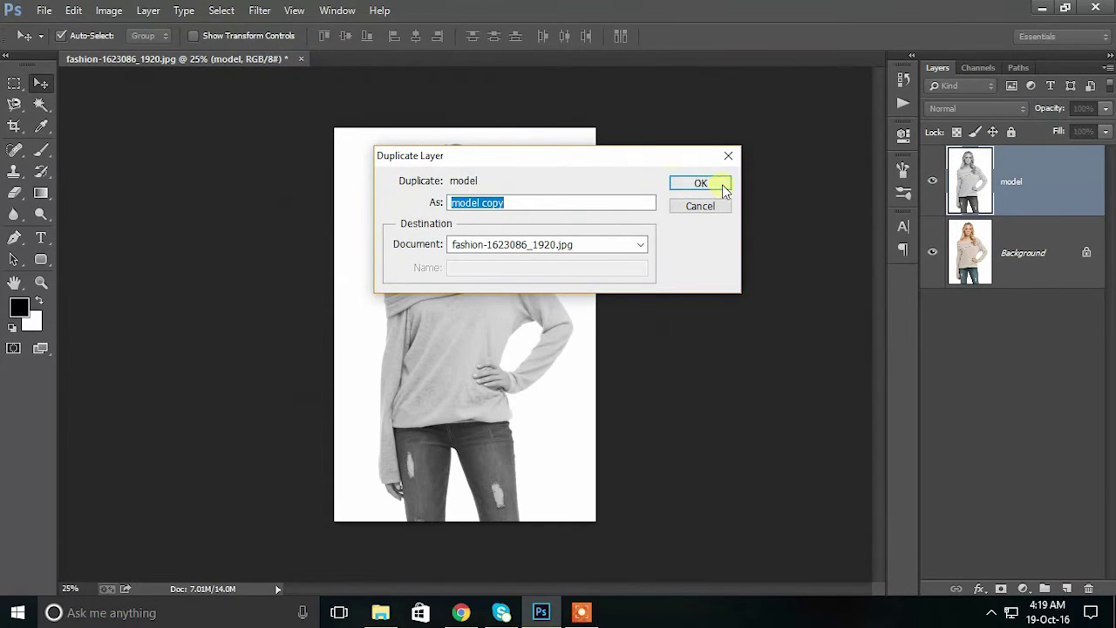
click(702, 183)
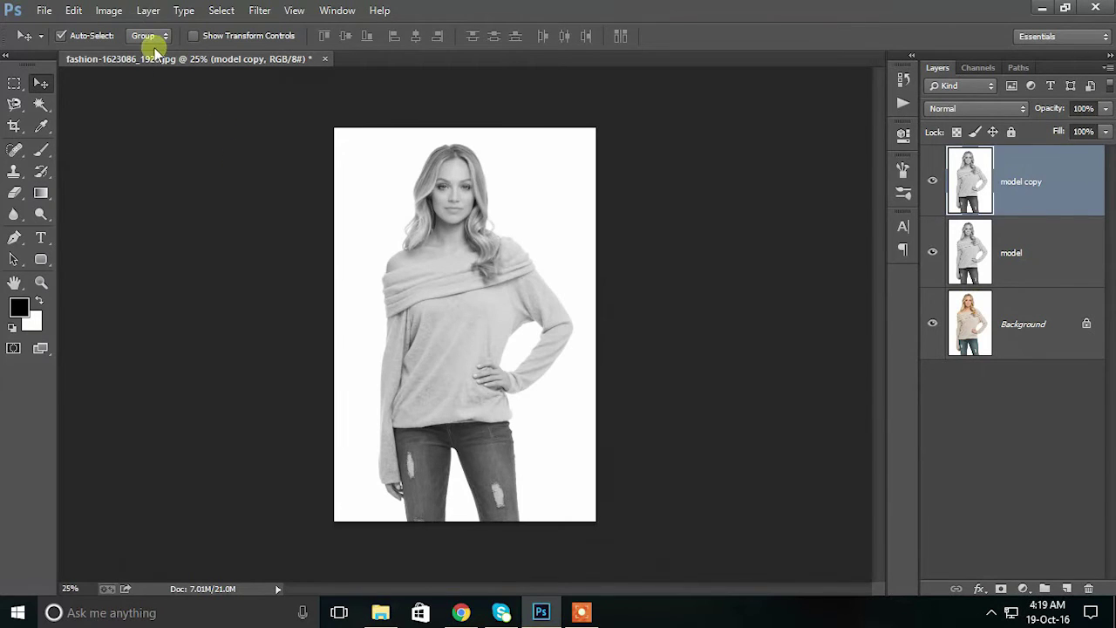
click(110, 10)
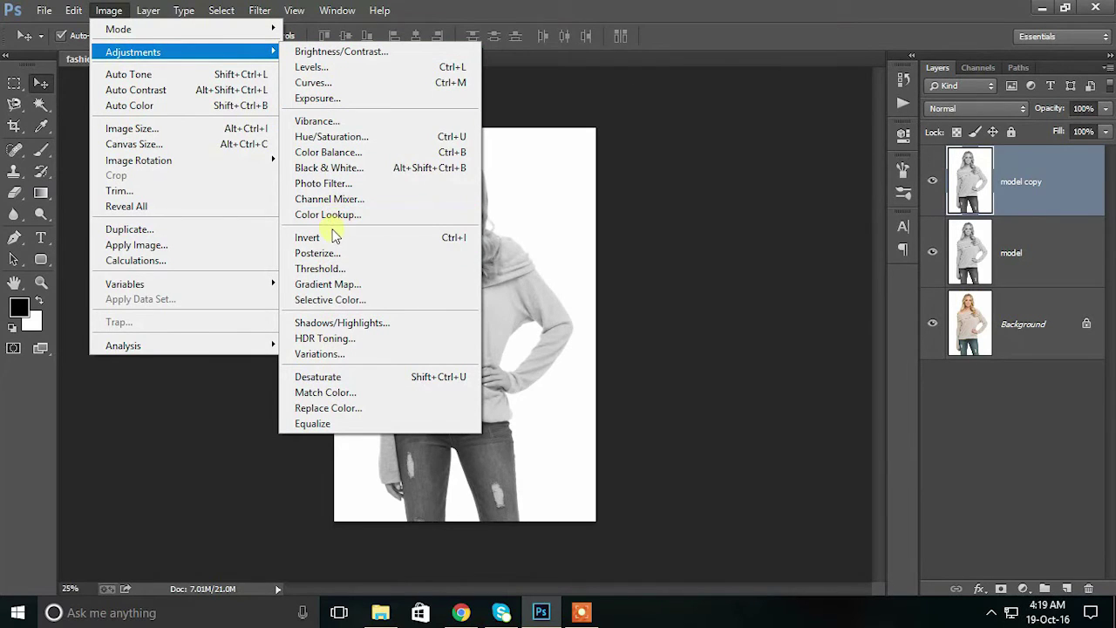
click(372, 237)
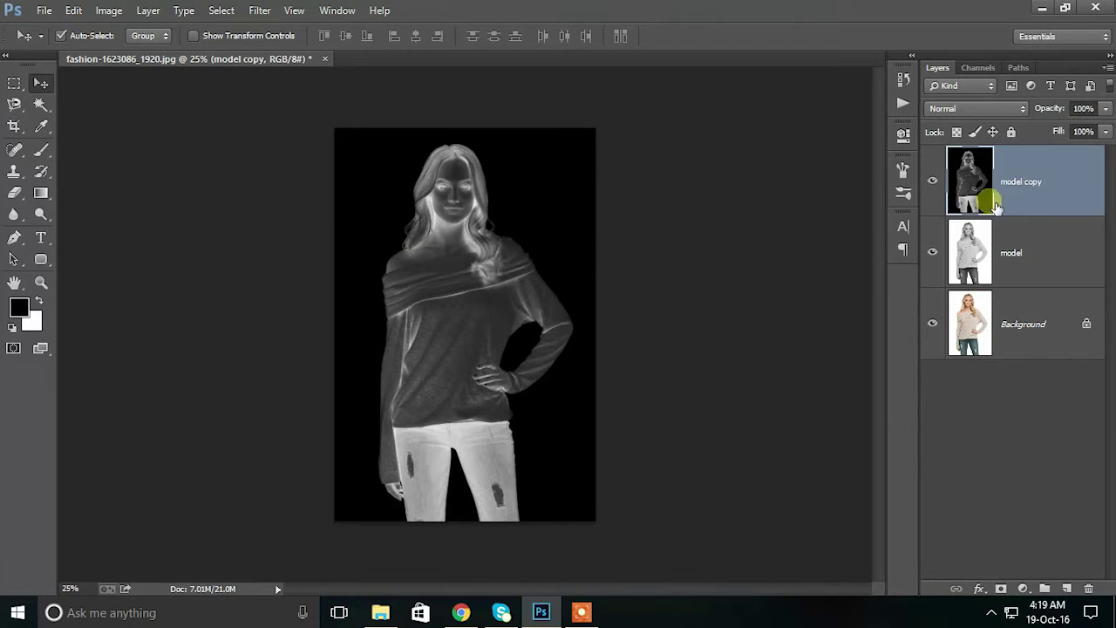
click(1021, 111)
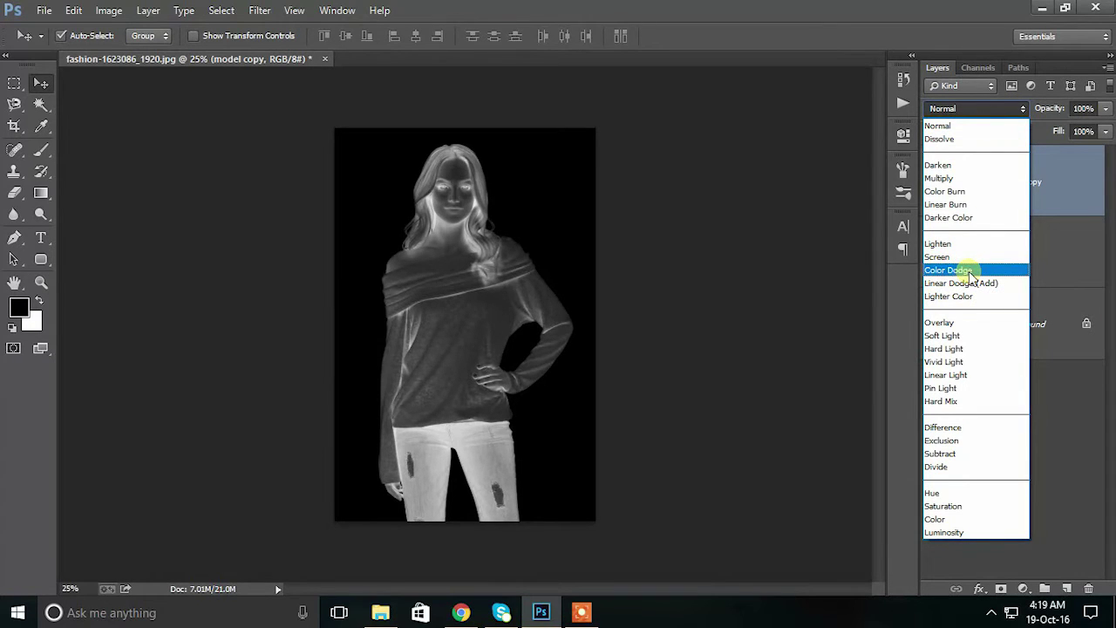
click(971, 273)
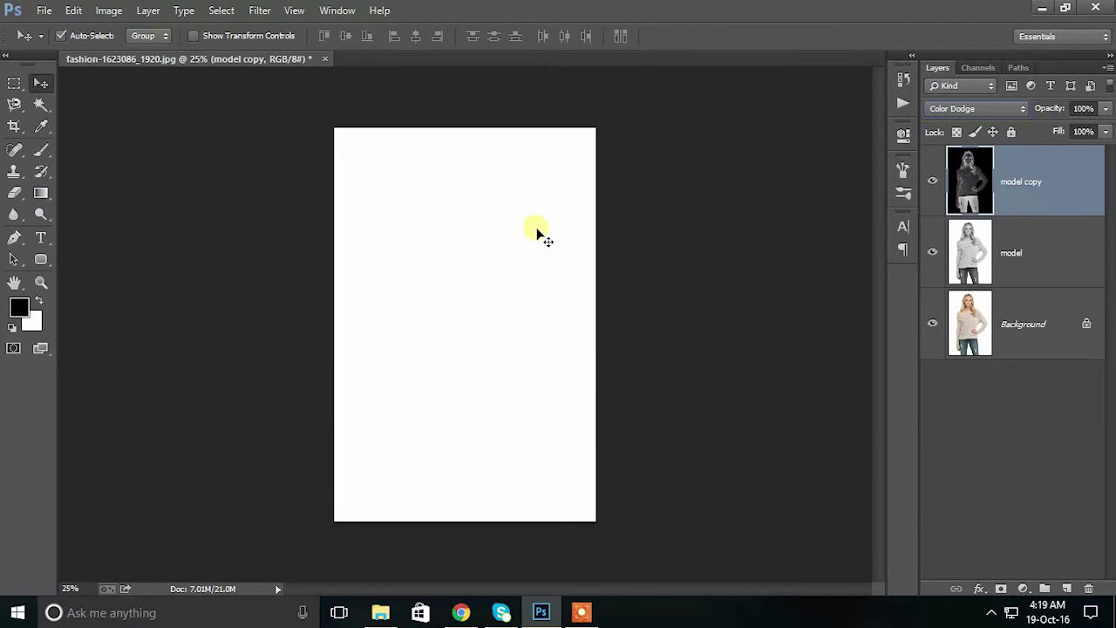
Convert model copy to a smart object and apply a Gaussian Blur with 30-pixel radius
click(148, 10)
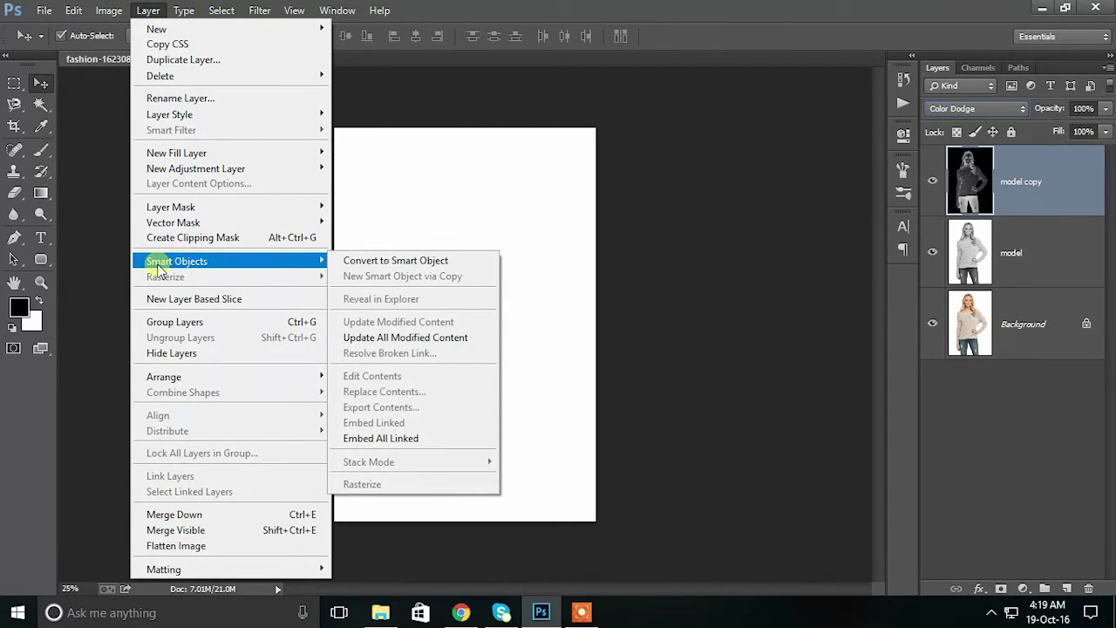
click(397, 261)
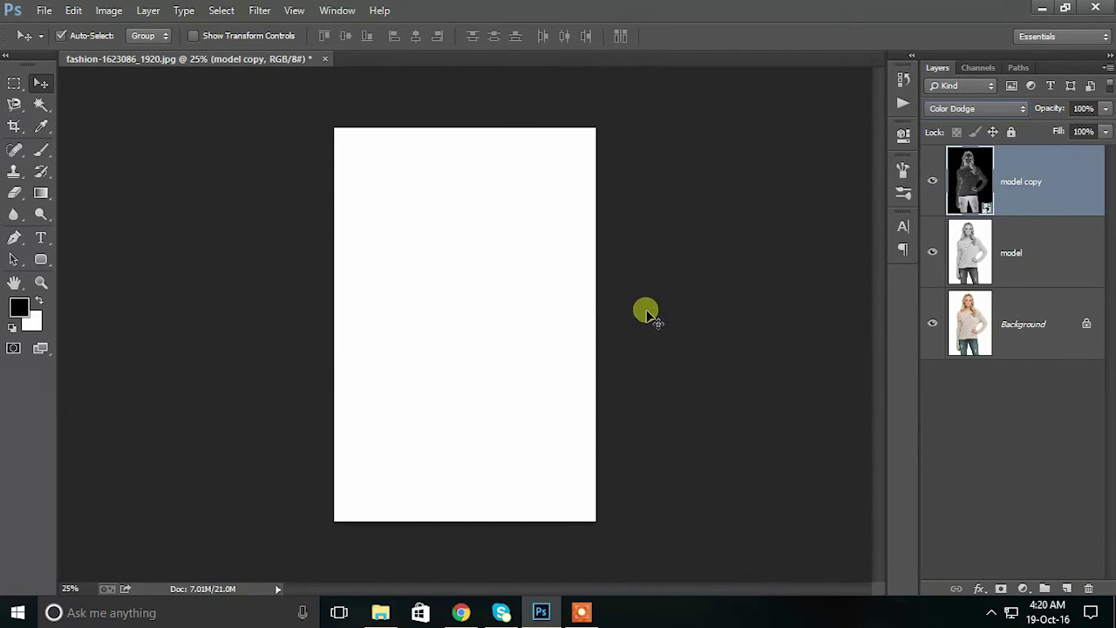
click(257, 10)
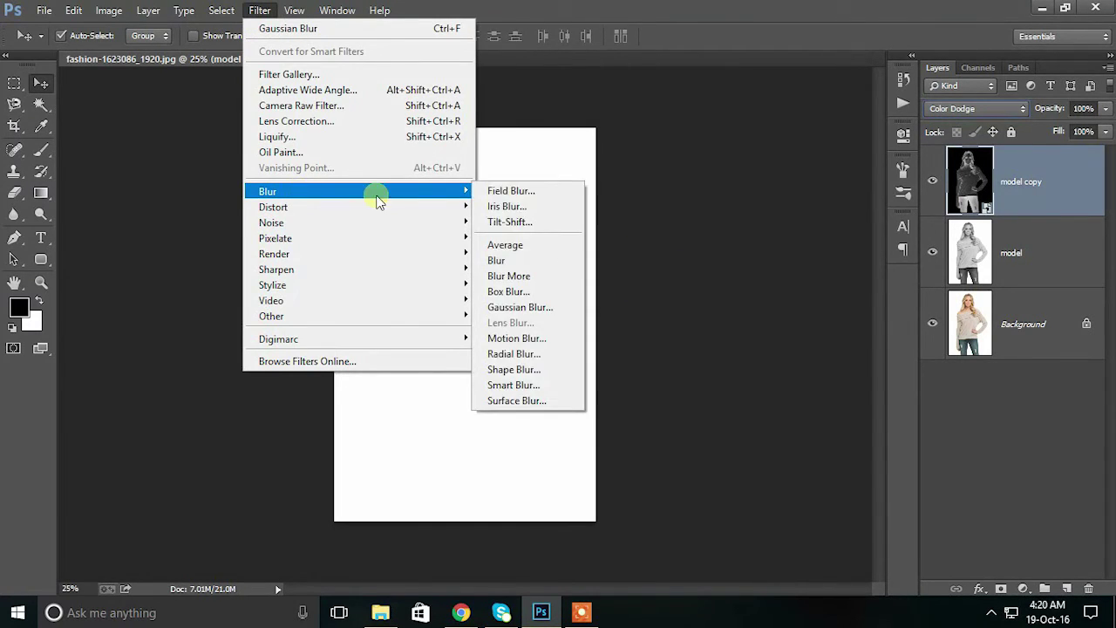
mouse_move(268, 191)
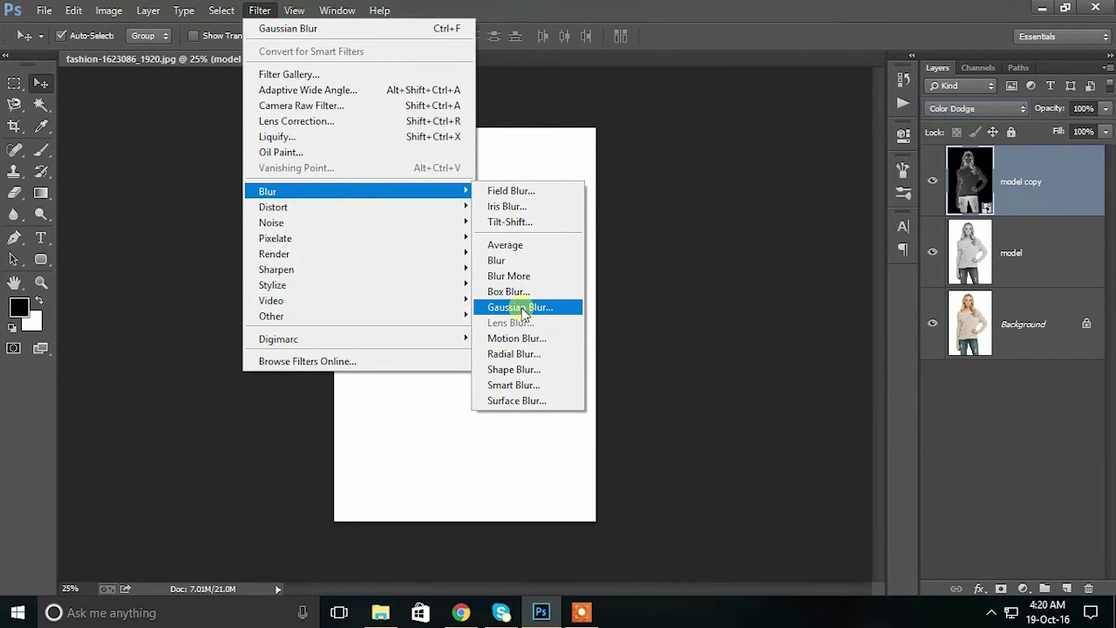
click(524, 309)
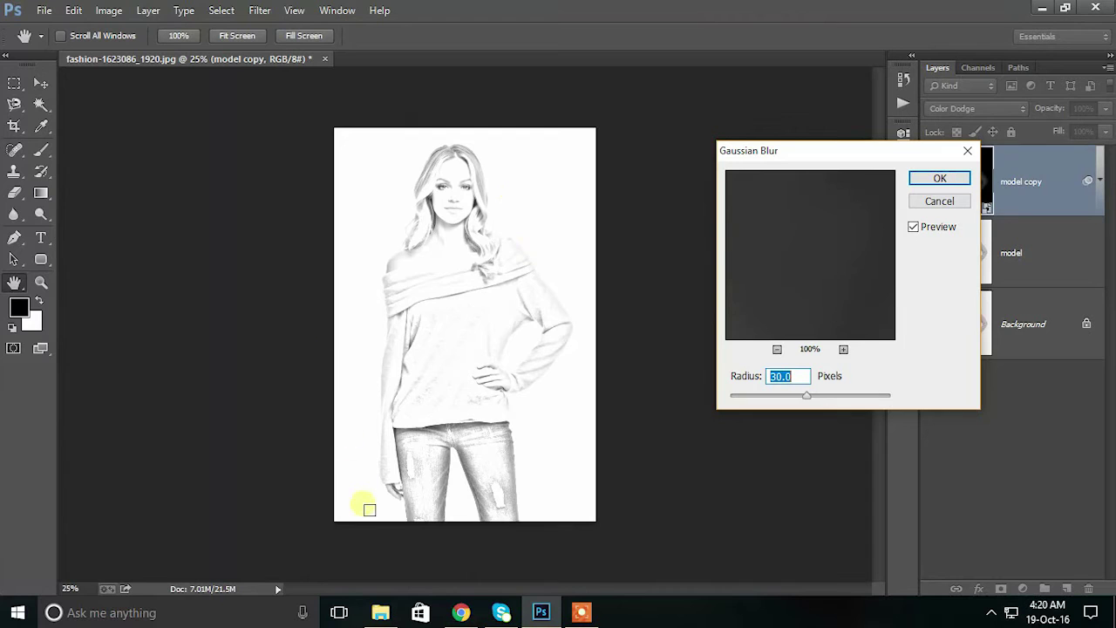
drag(806, 400, 807, 394)
double_click(799, 376)
text(30)
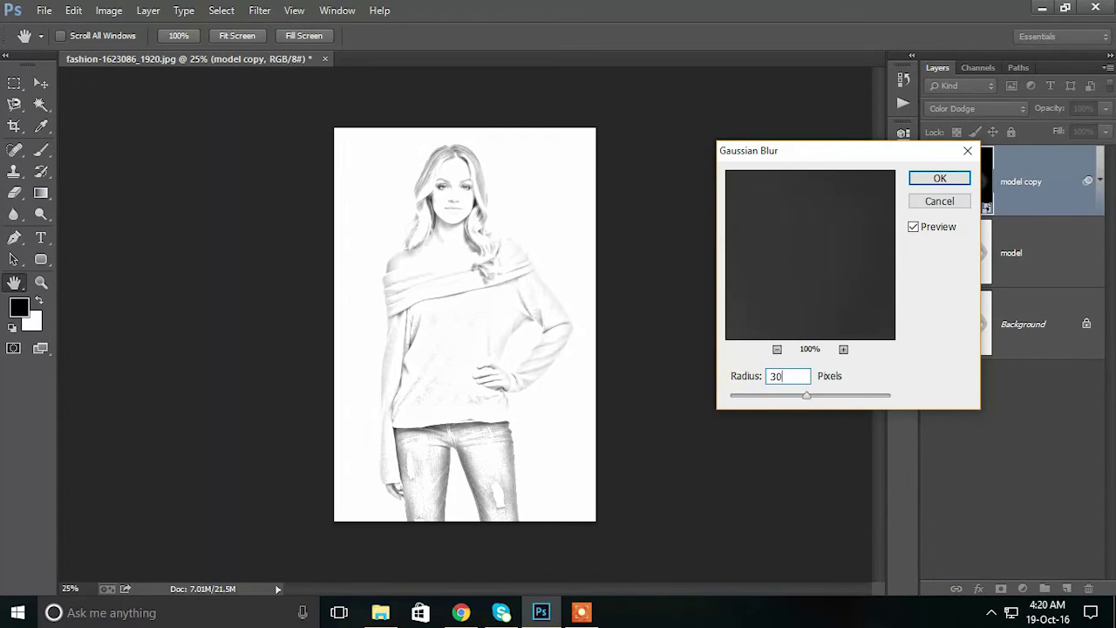
click(926, 180)
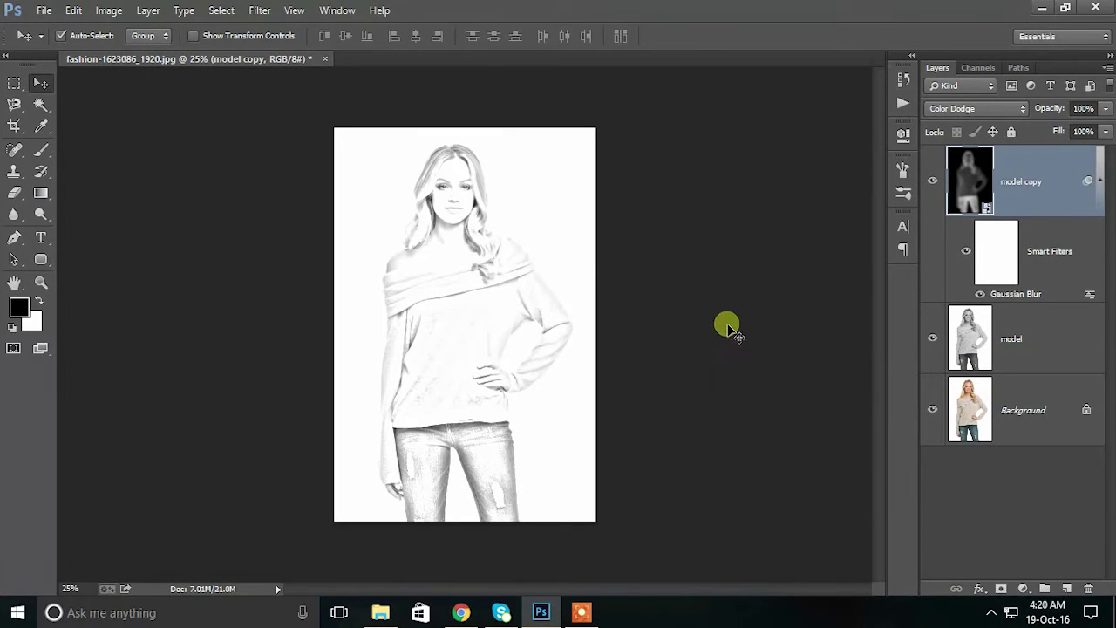
Save the paper texture 29-05-13_paper06.jpg from Chrome into Downloads and return to Photoshop
click(461, 613)
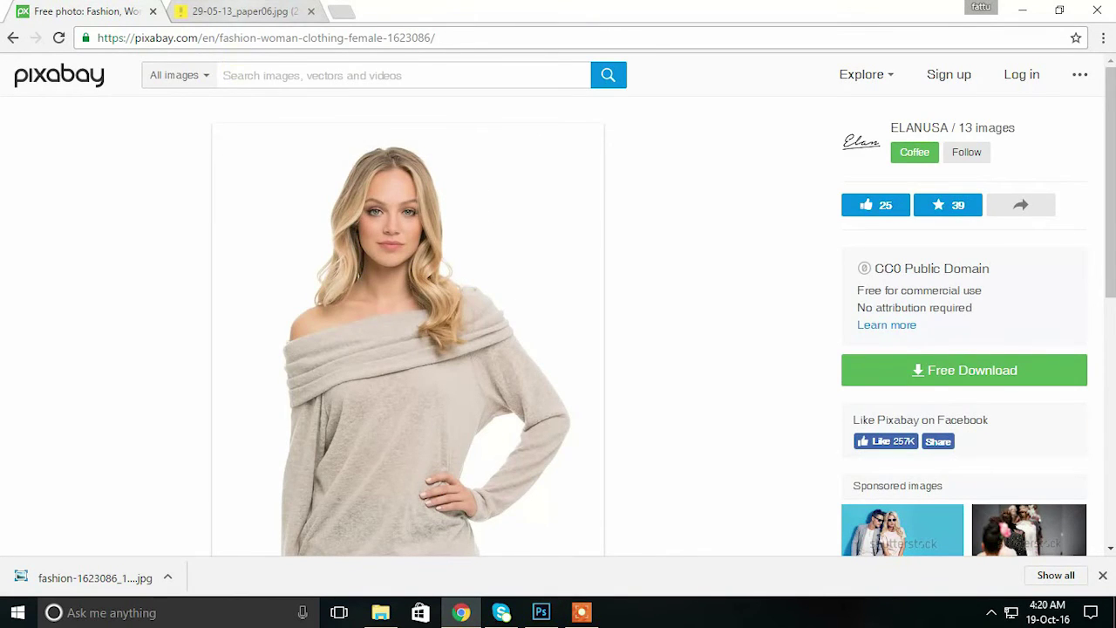
click(241, 11)
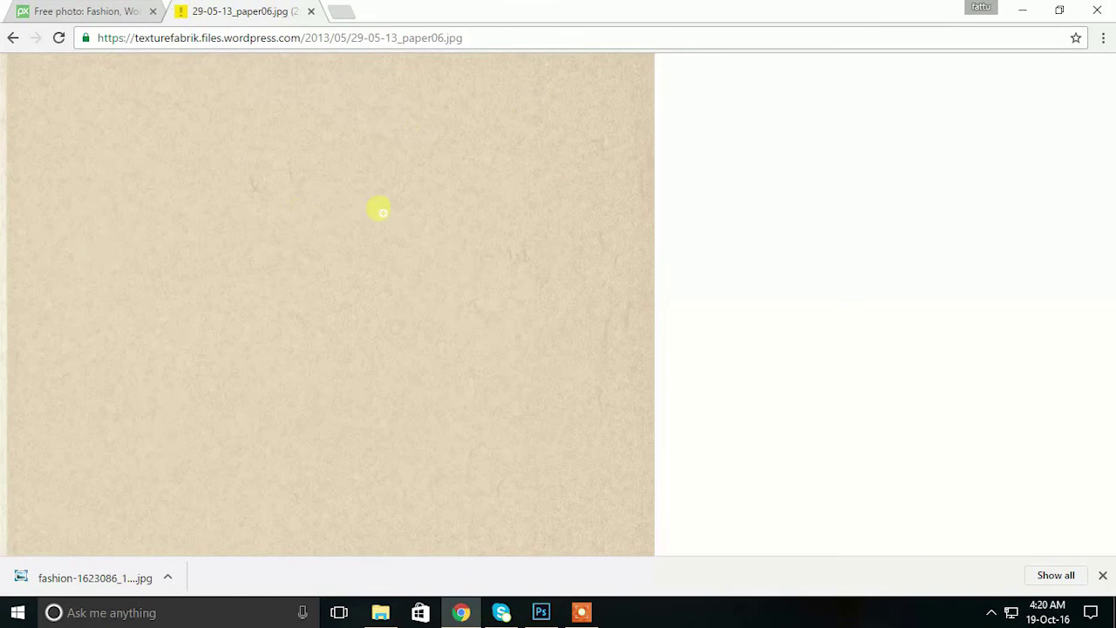
right_click(297, 155)
click(323, 179)
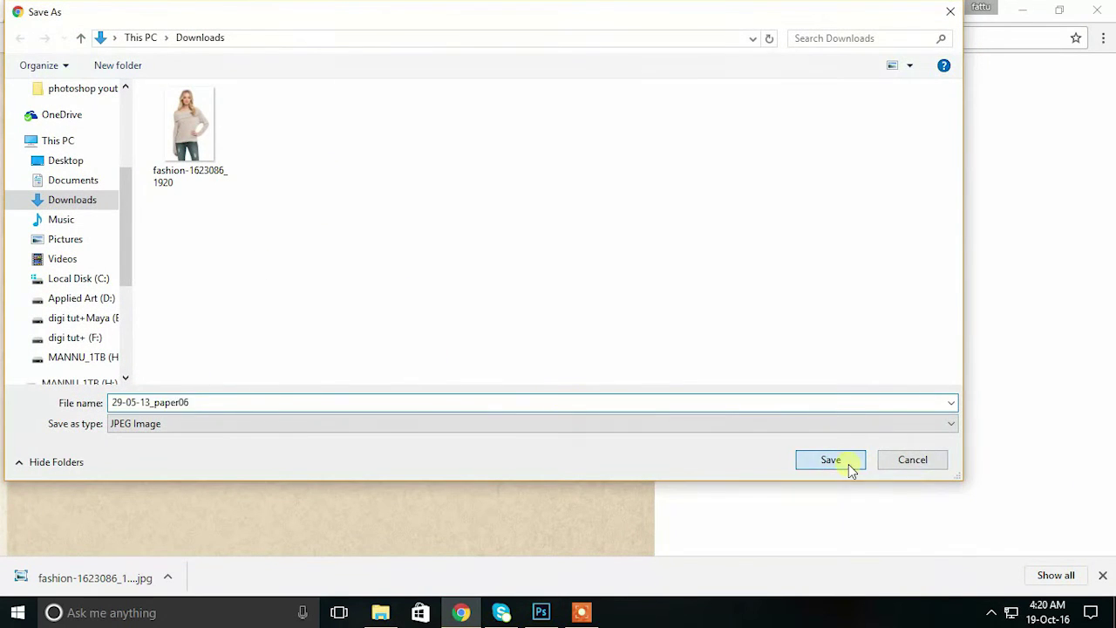
click(847, 463)
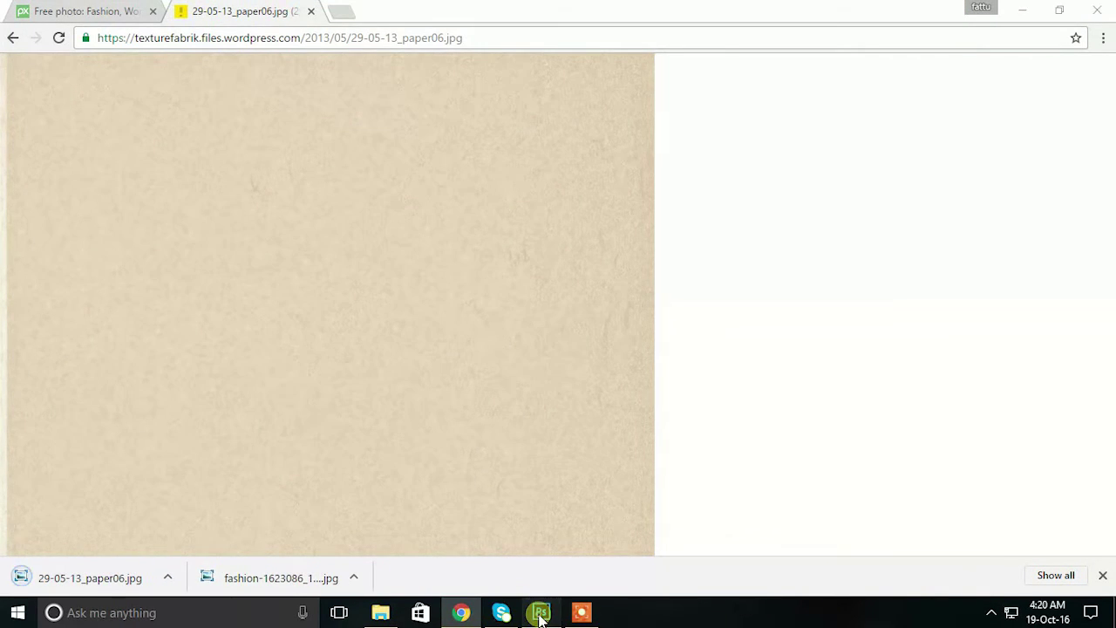
click(541, 613)
click(43, 10)
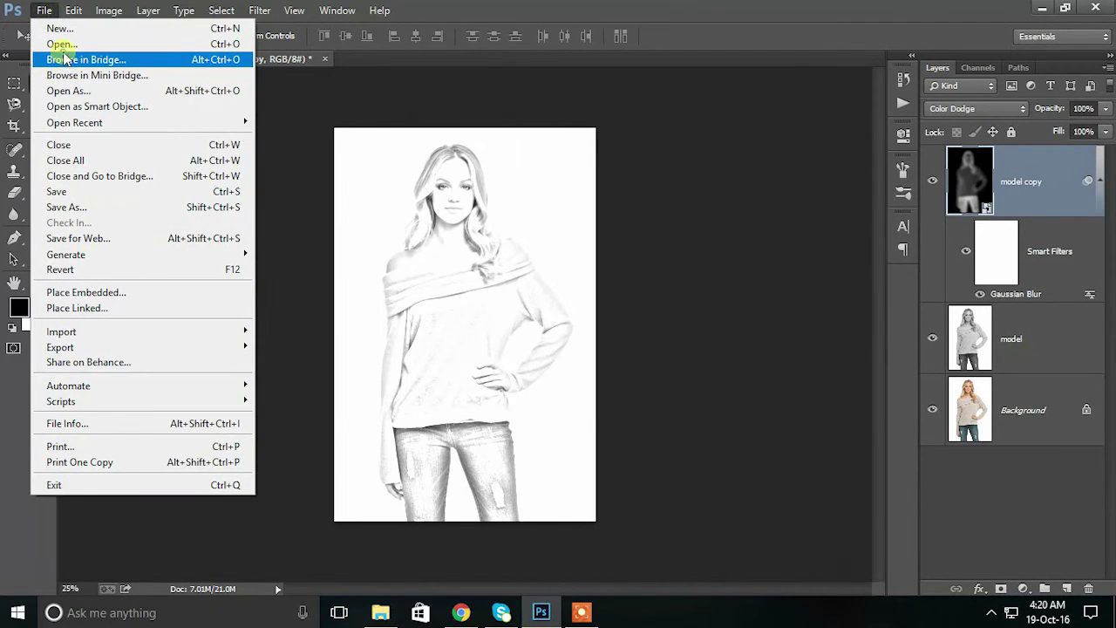
Open 29-05-13_paper06.jpg as a new Photoshop document, dismissing the Application Manager window
click(64, 56)
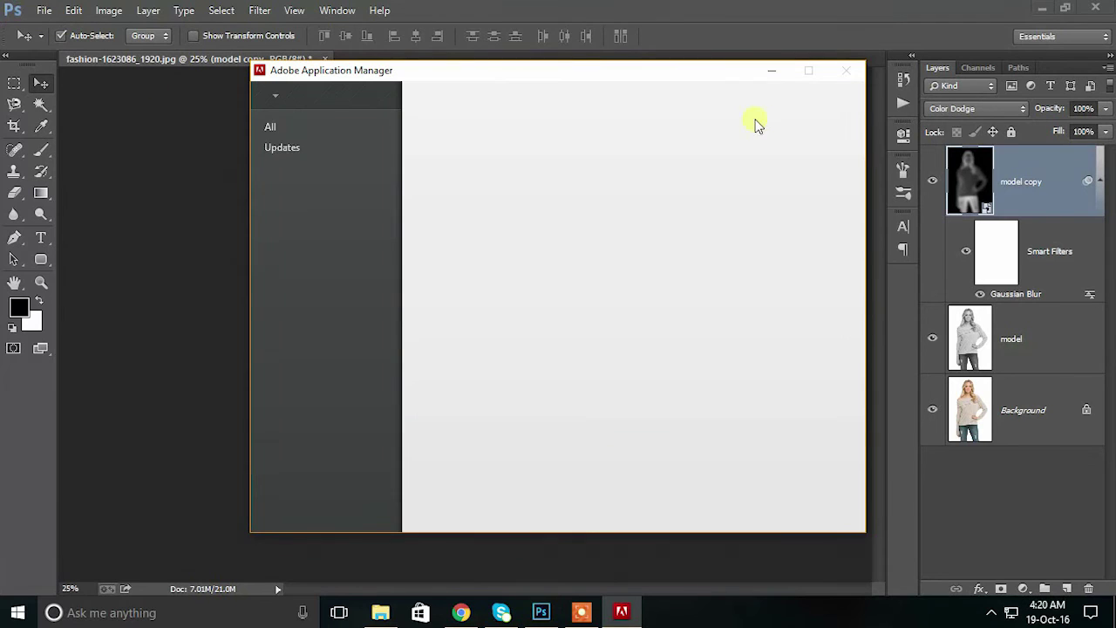
click(771, 70)
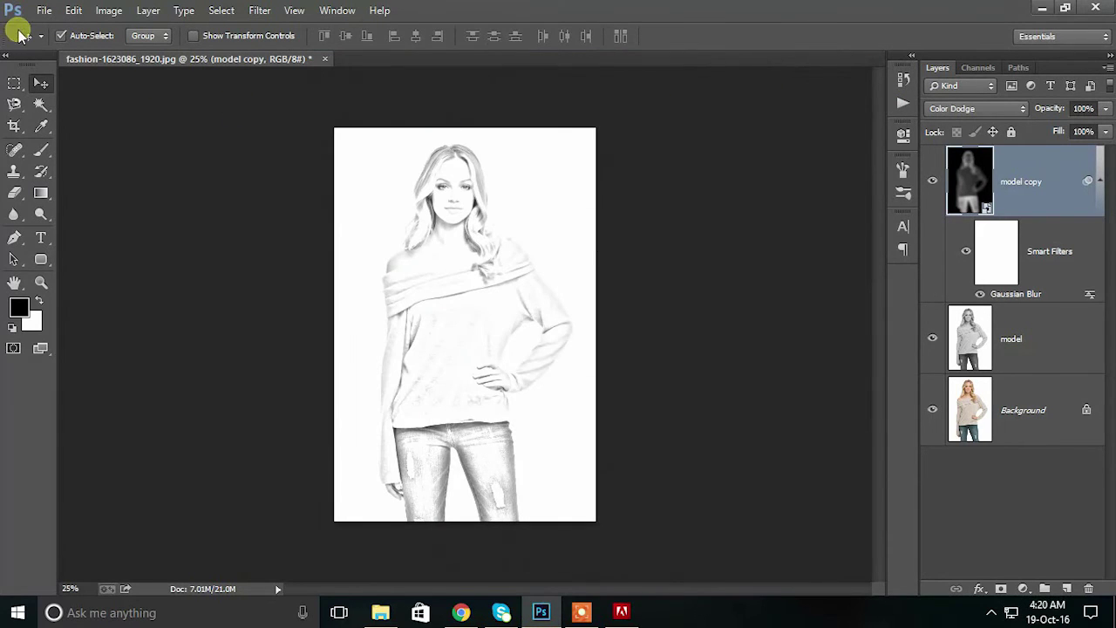
click(43, 10)
click(70, 42)
click(192, 145)
click(411, 363)
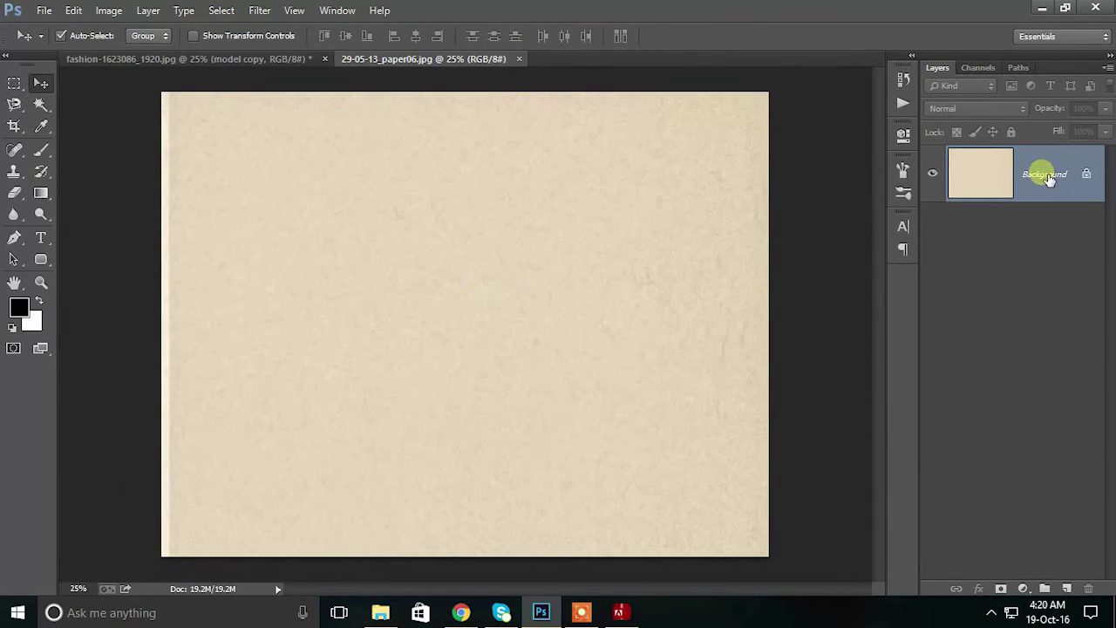
Convert the texture's locked Background into an editable Layer 0
double_click(1049, 177)
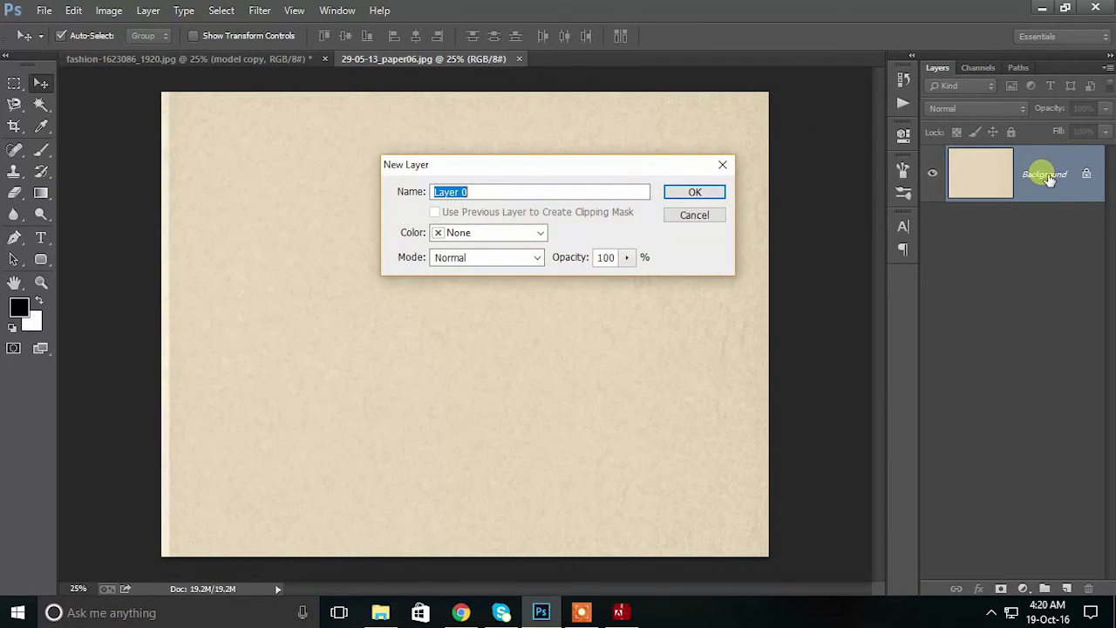
click(695, 192)
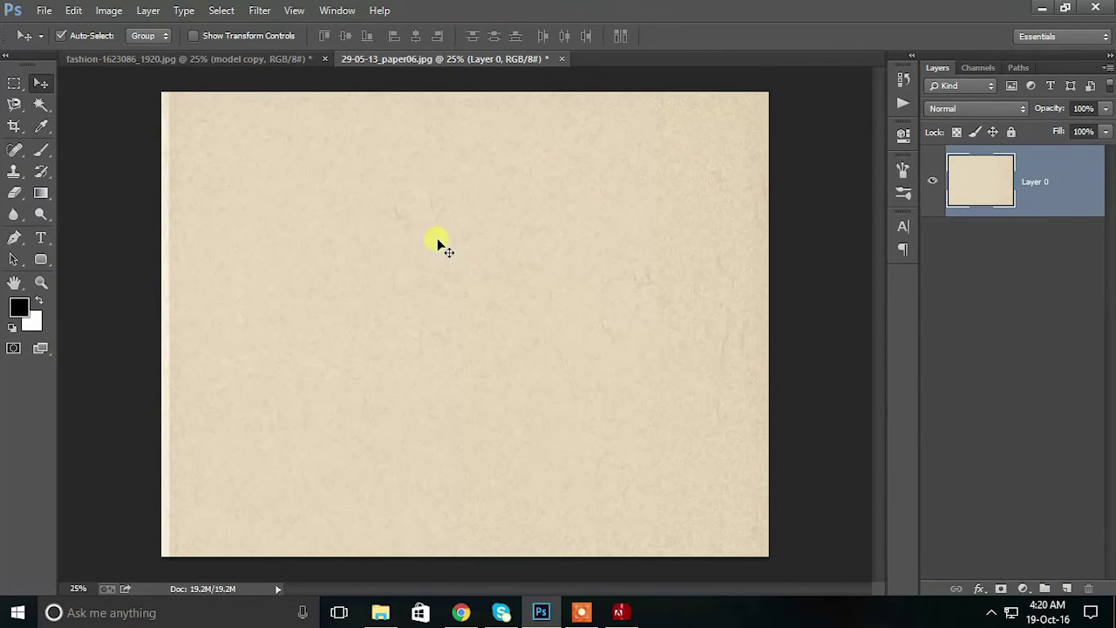
drag(438, 239, 237, 60)
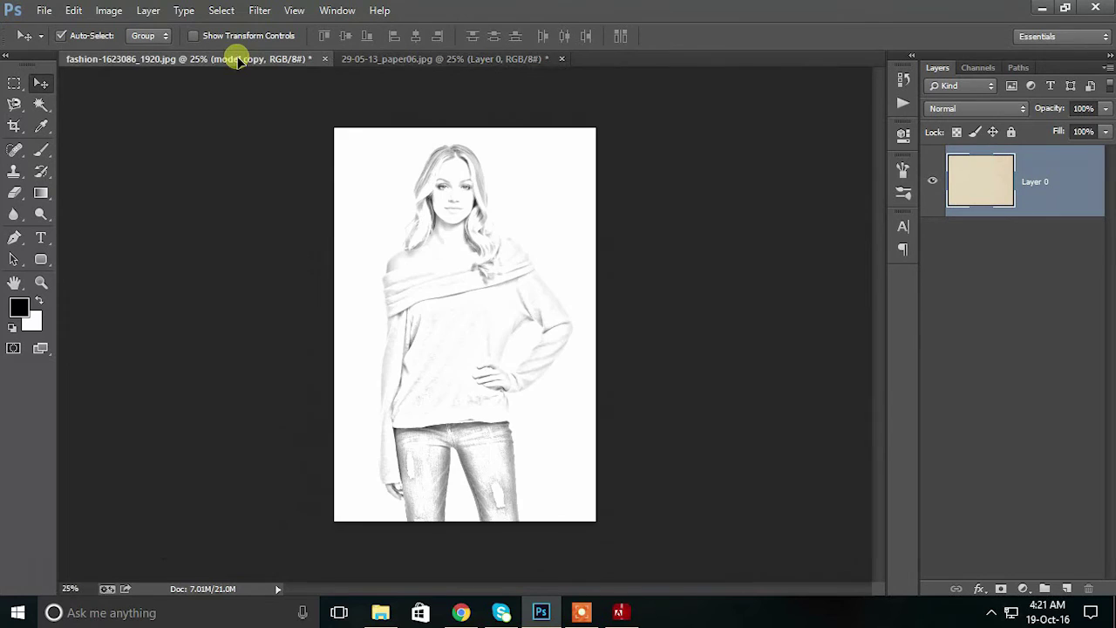
Drop the paper texture onto the sketch as Layer 1 with Multiply blending
mouse_move(237, 60)
mouse_down()
mouse_move(460, 288)
mouse_move(450, 246)
mouse_up()
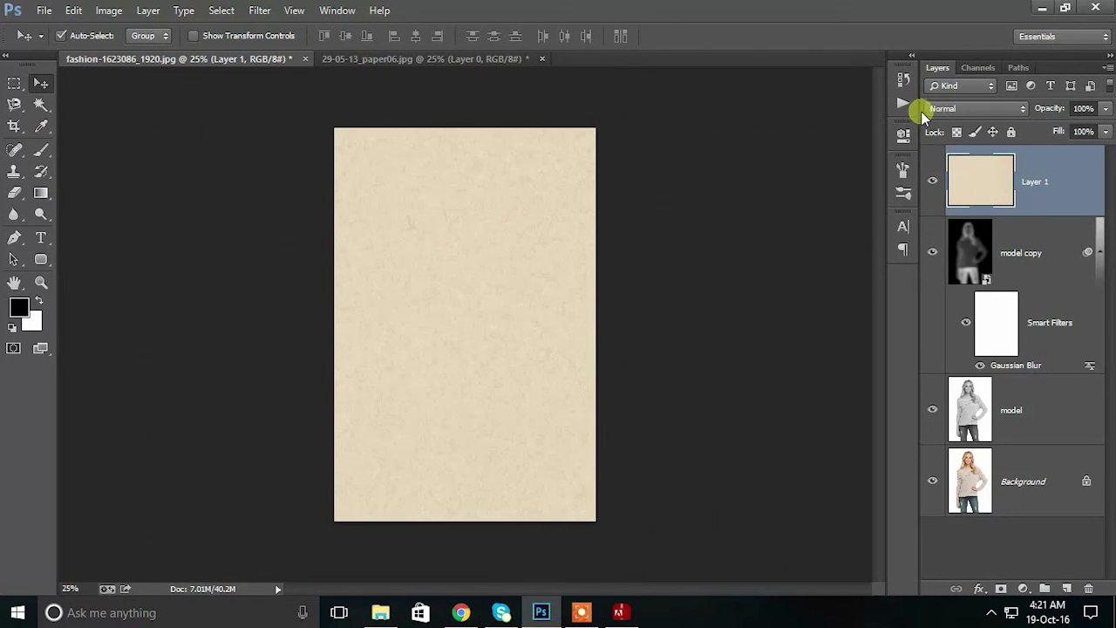
click(1019, 110)
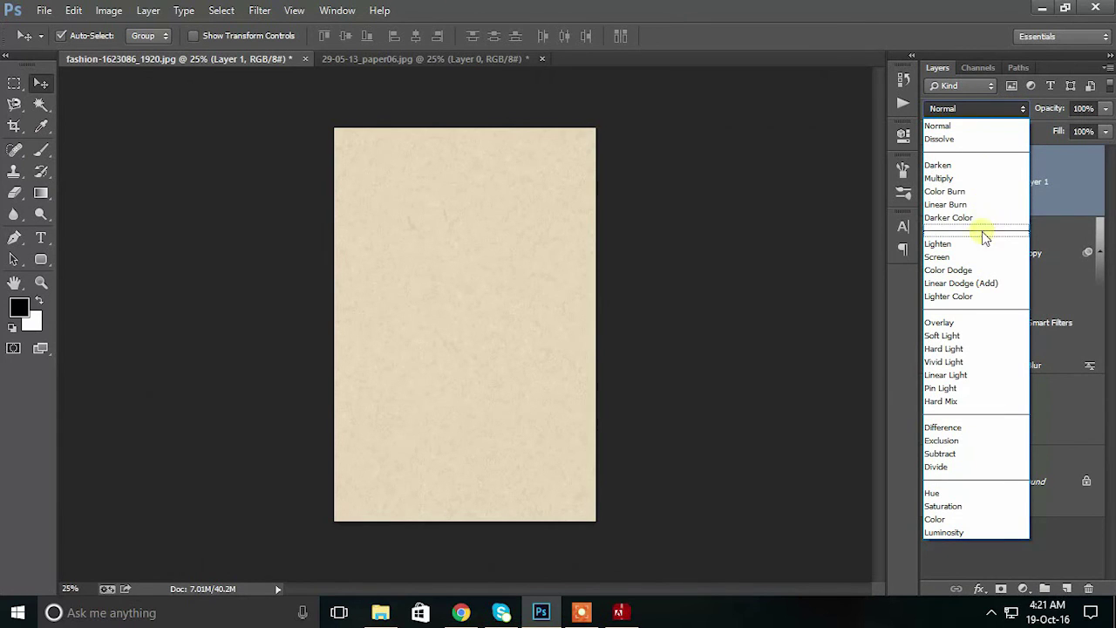
click(968, 178)
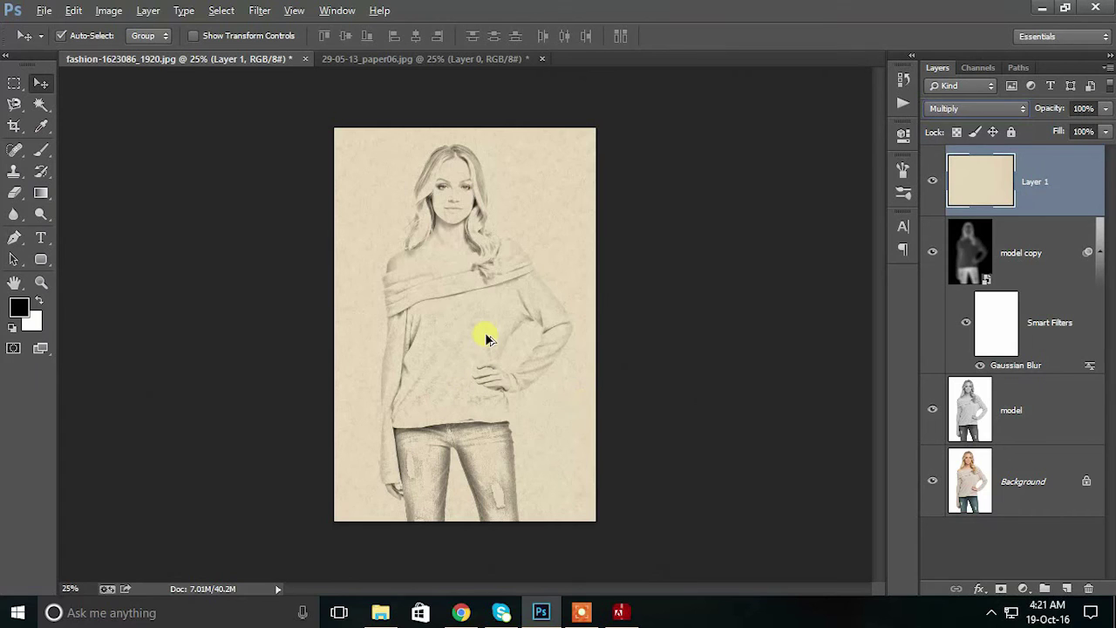
Lower the paper layer's Fill to 90%
key(alt)
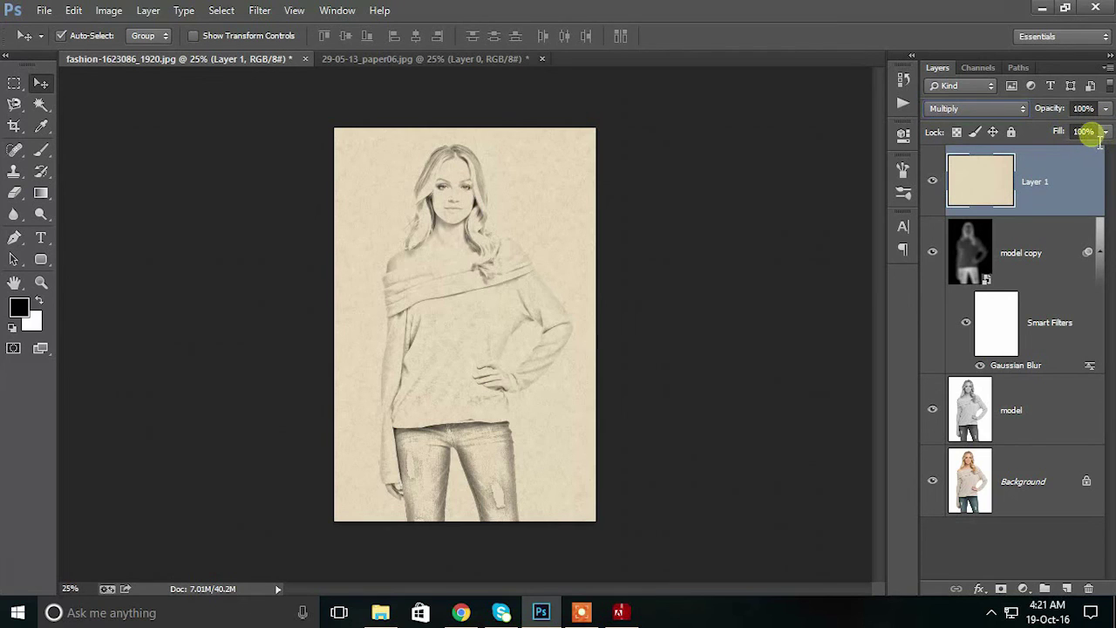
click(1062, 133)
text(90)
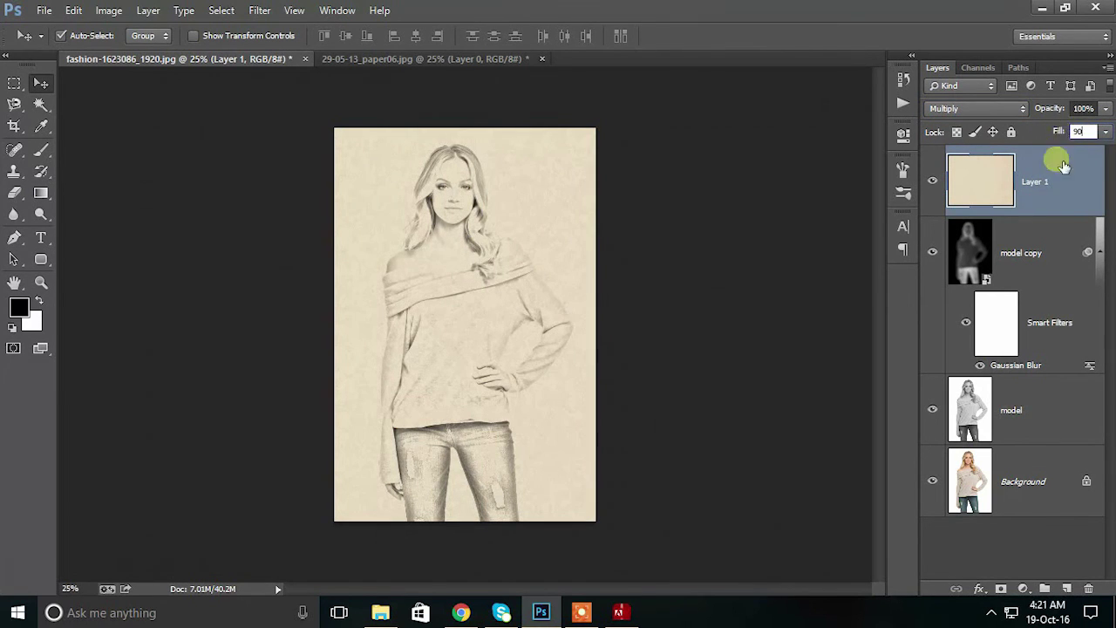
click(724, 232)
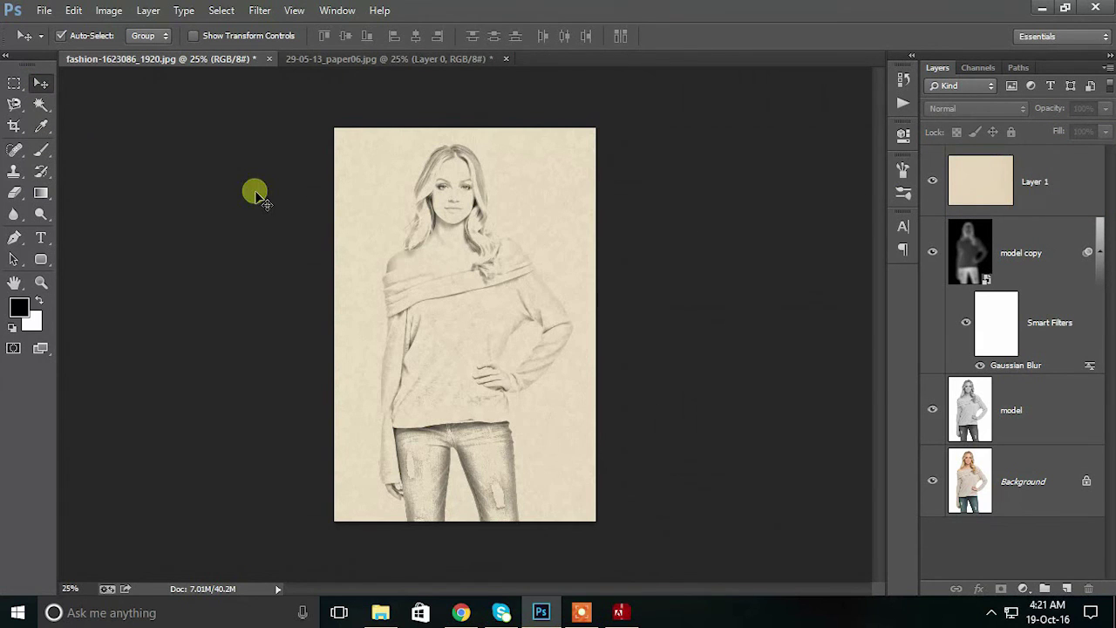
scroll(451, 272, up, 3)
scroll(454, 226, up, 2)
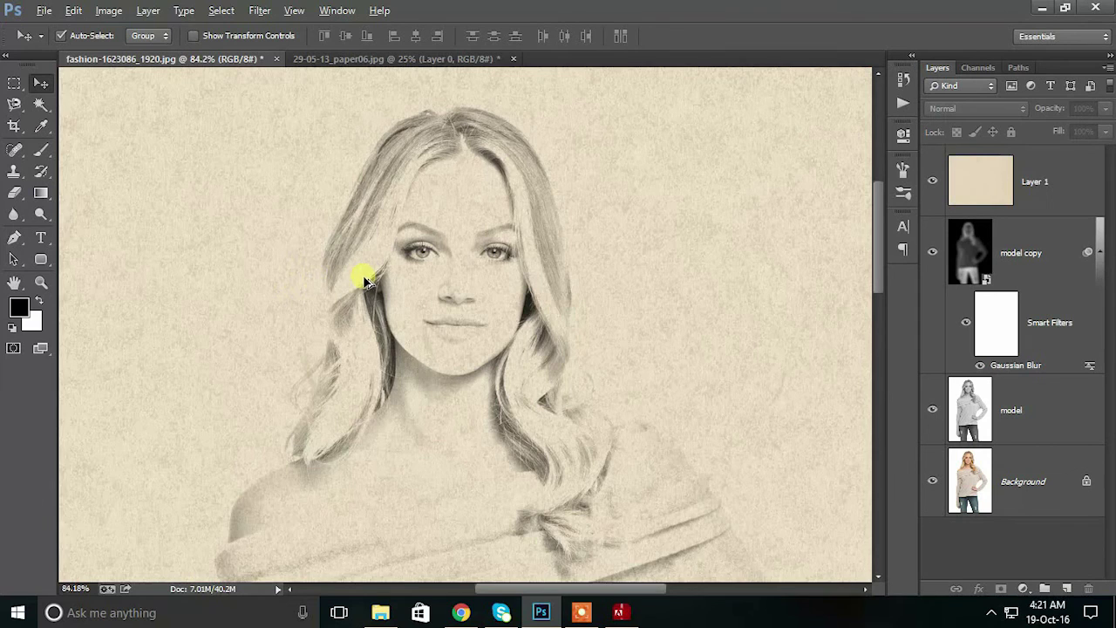
scroll(297, 292, down, 1)
scroll(290, 297, down, 1)
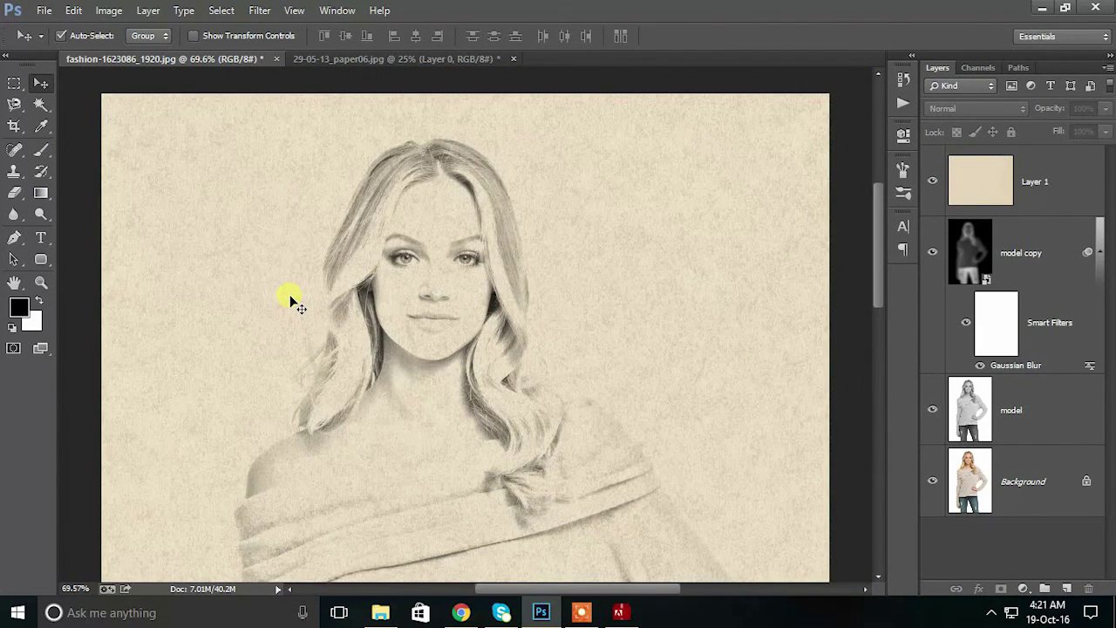
scroll(292, 301, right, 1)
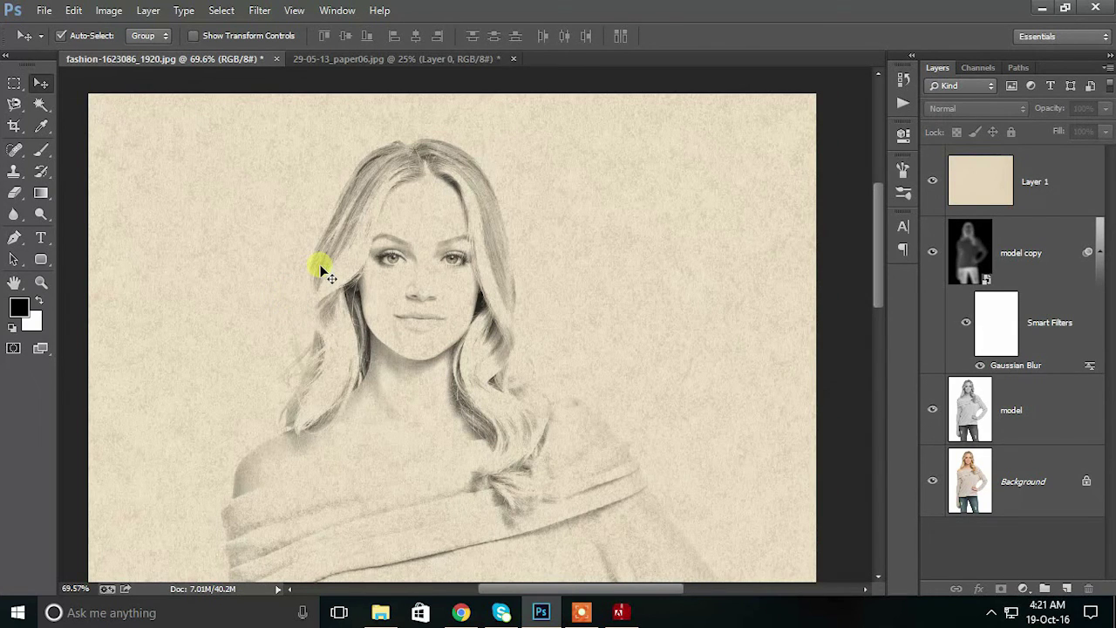
click(581, 612)
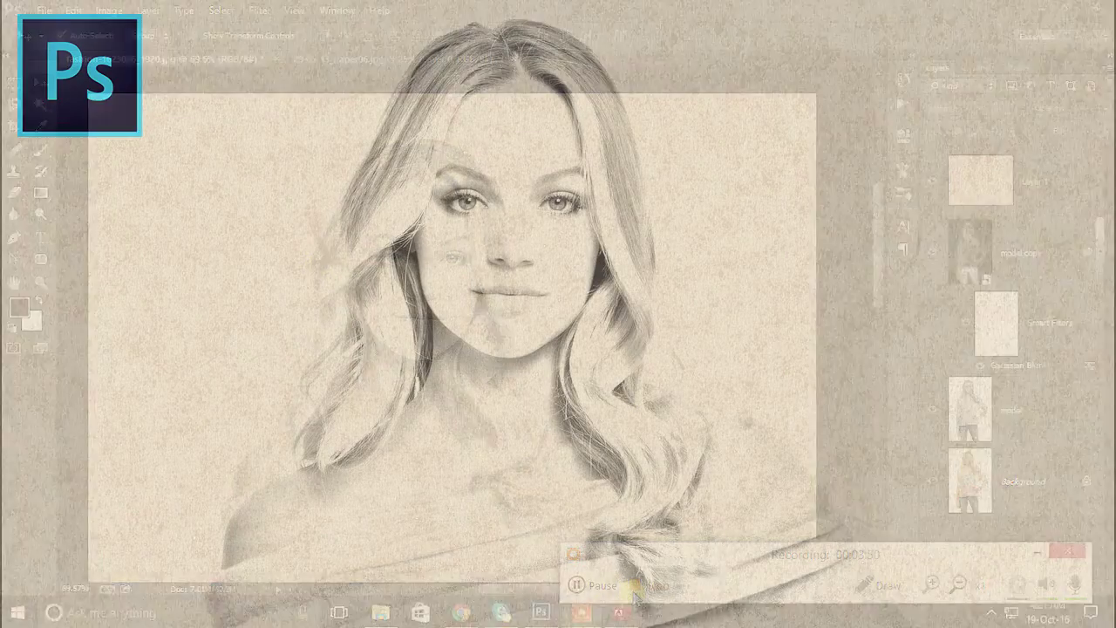